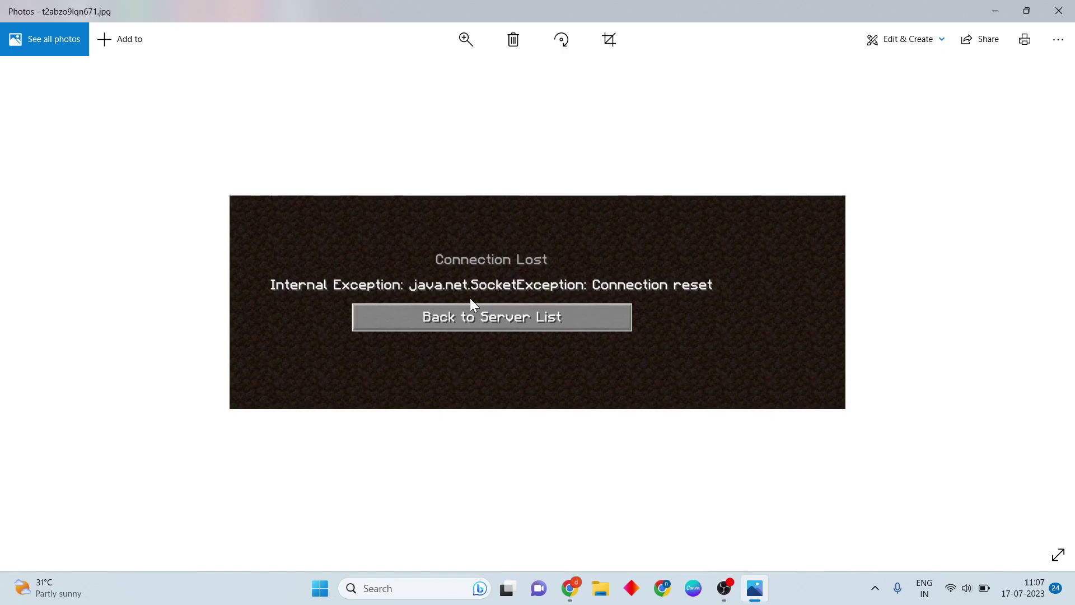
# Dismiss the connection error screenshot and search Windows for 'device manager'
pyautogui.click(1059, 10)
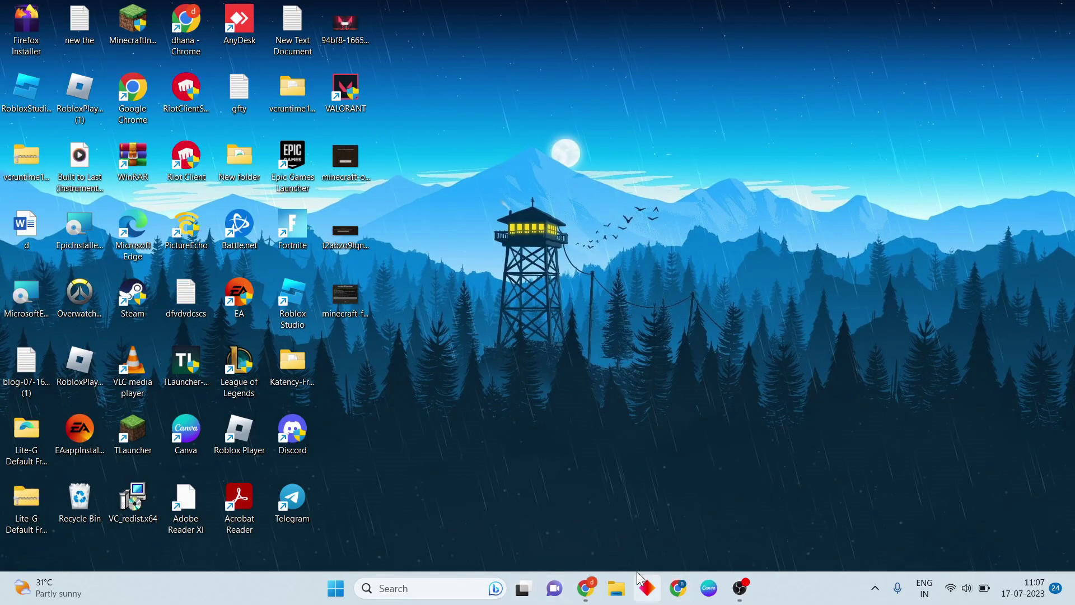
pyautogui.click(388, 584)
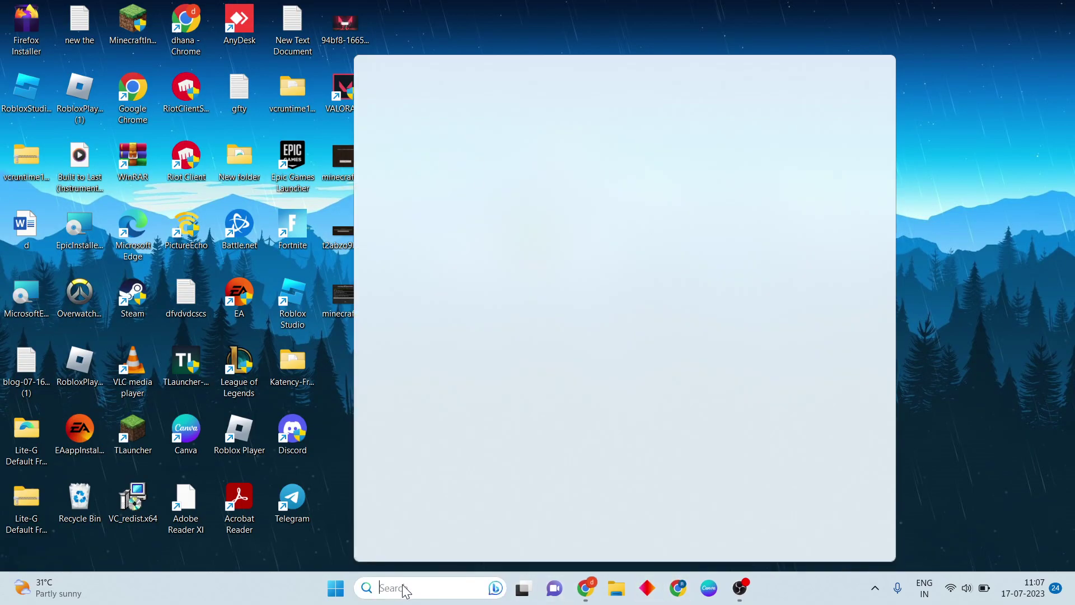
pyautogui.write('nc')
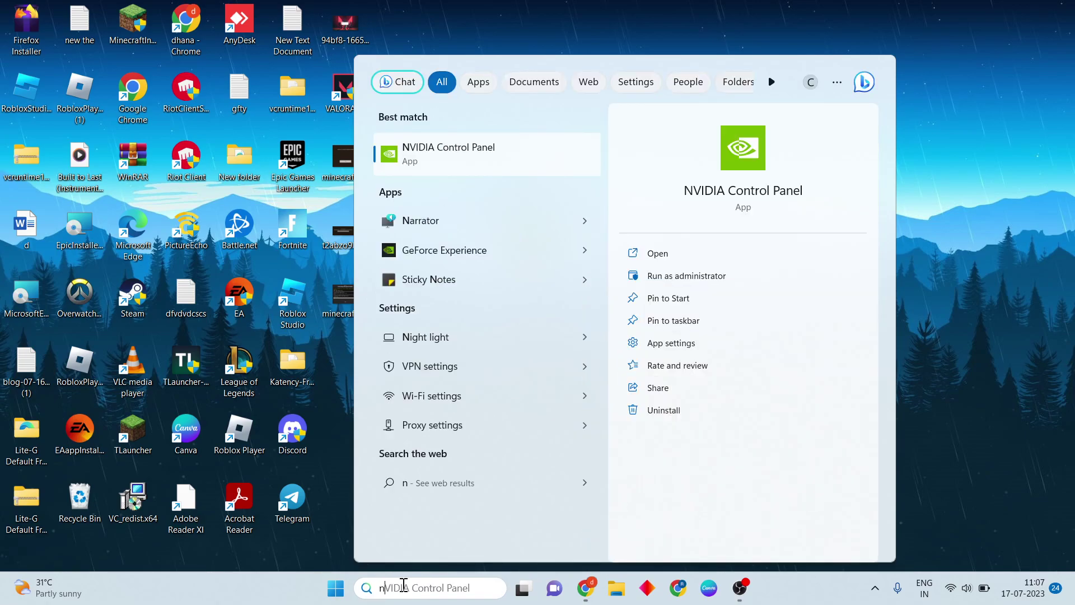
pyautogui.press('BackSpace')
pyautogui.write('dev')
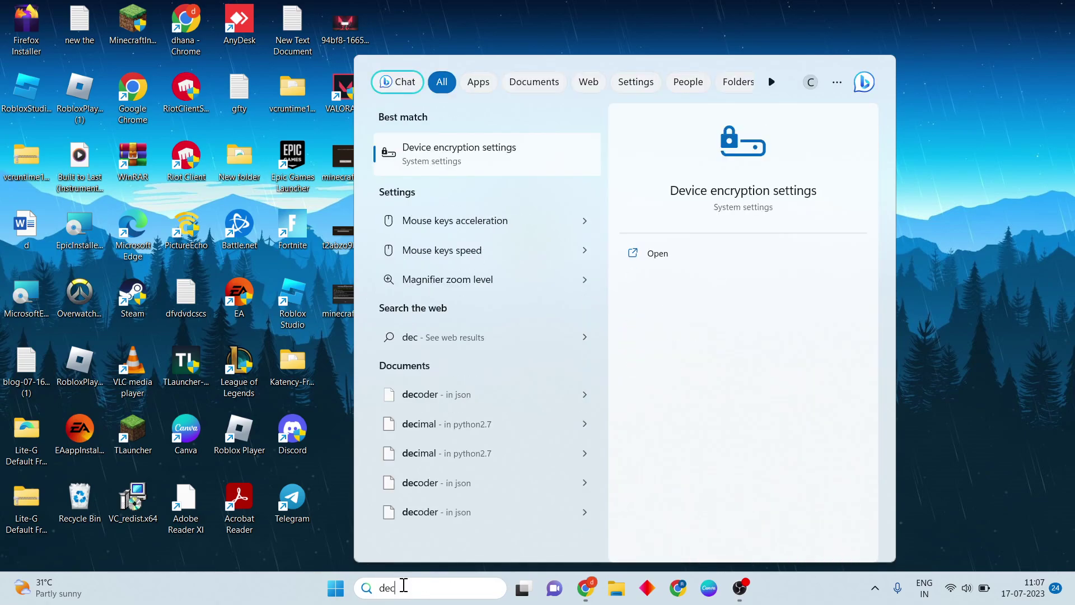
pyautogui.write('i')
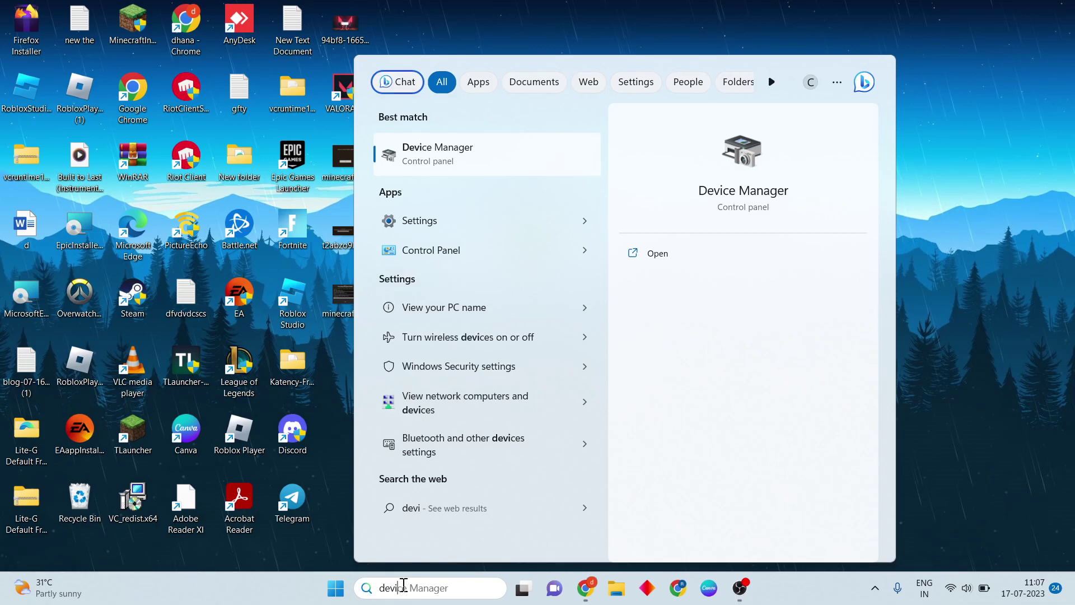
pyautogui.write('ce ma')
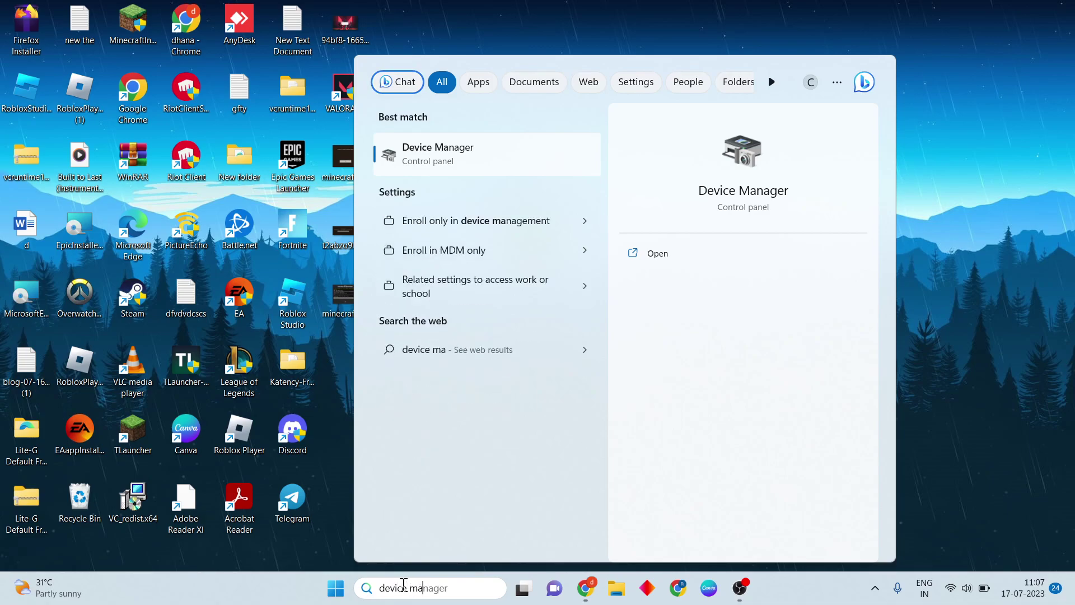
pyautogui.write('nager')
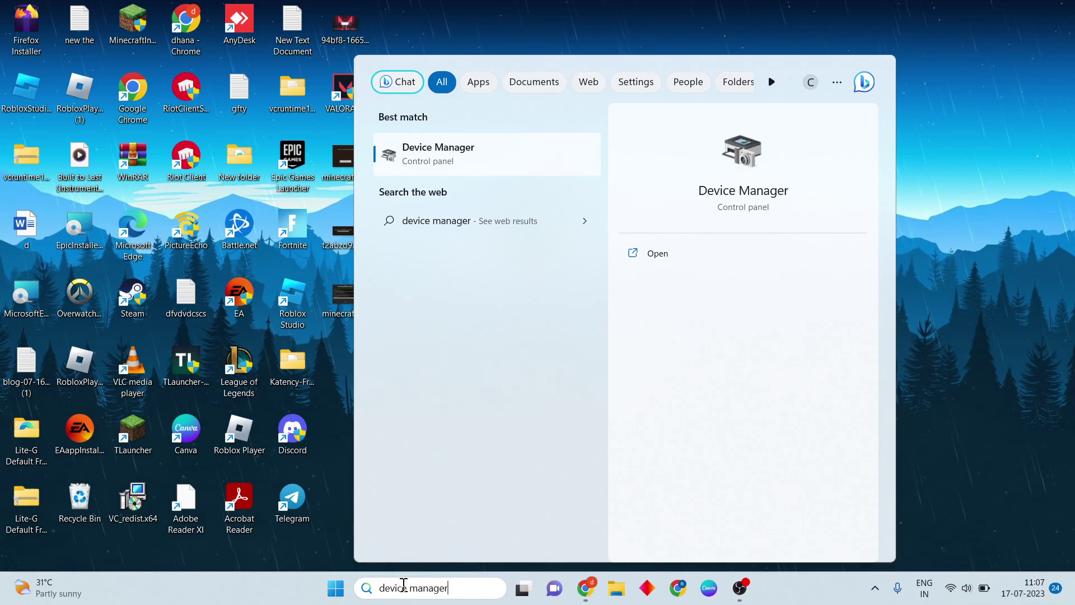
# Launch Device Manager and select the MediaTek Wi-Fi adapter under Network adapters
pyautogui.click(682, 247)
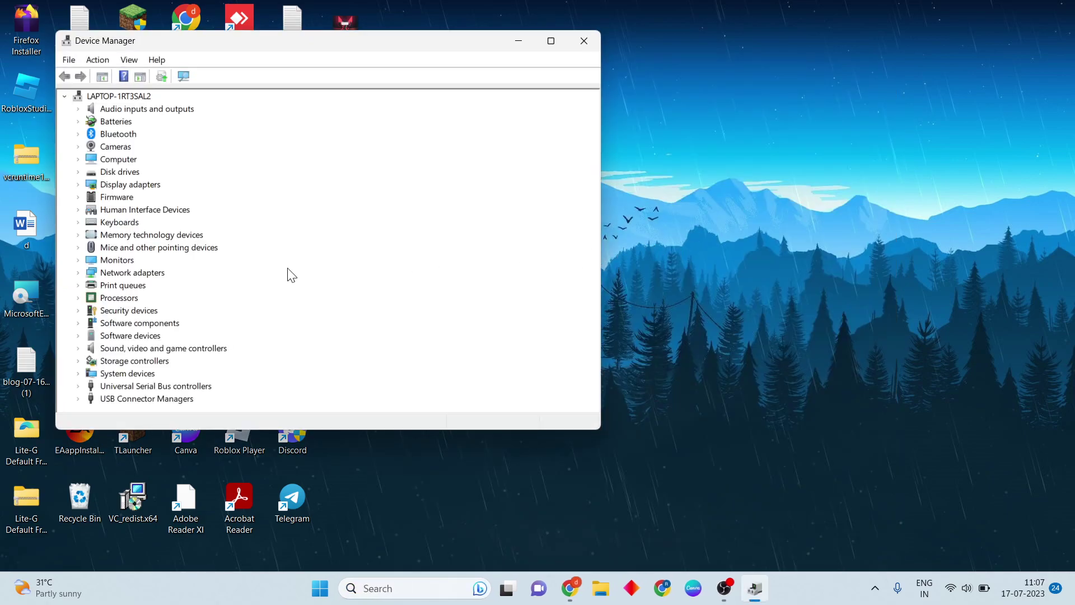
pyautogui.doubleClick(143, 279)
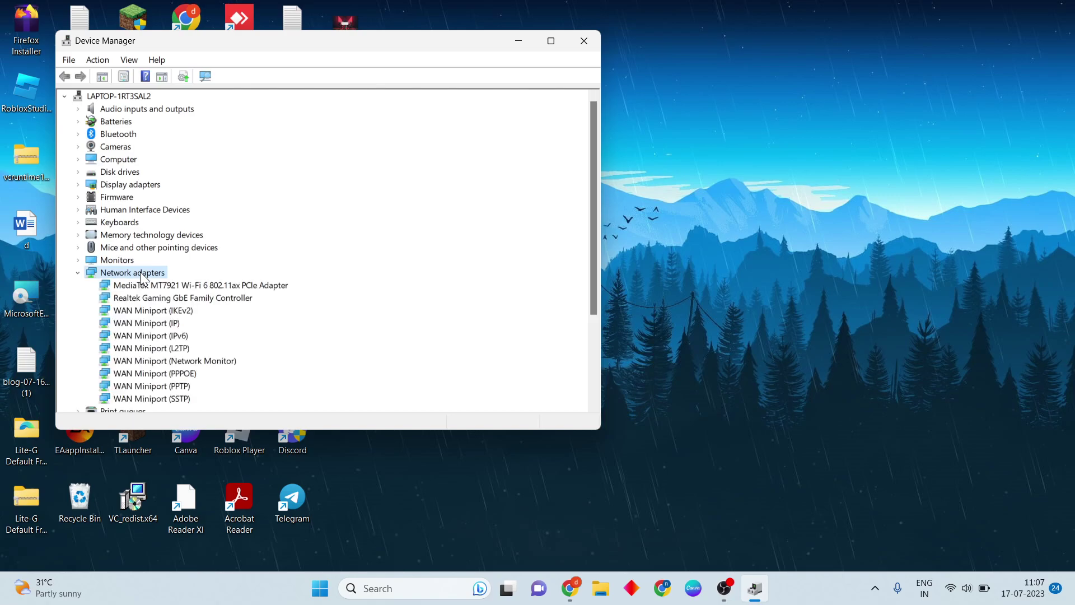
pyautogui.click(225, 287)
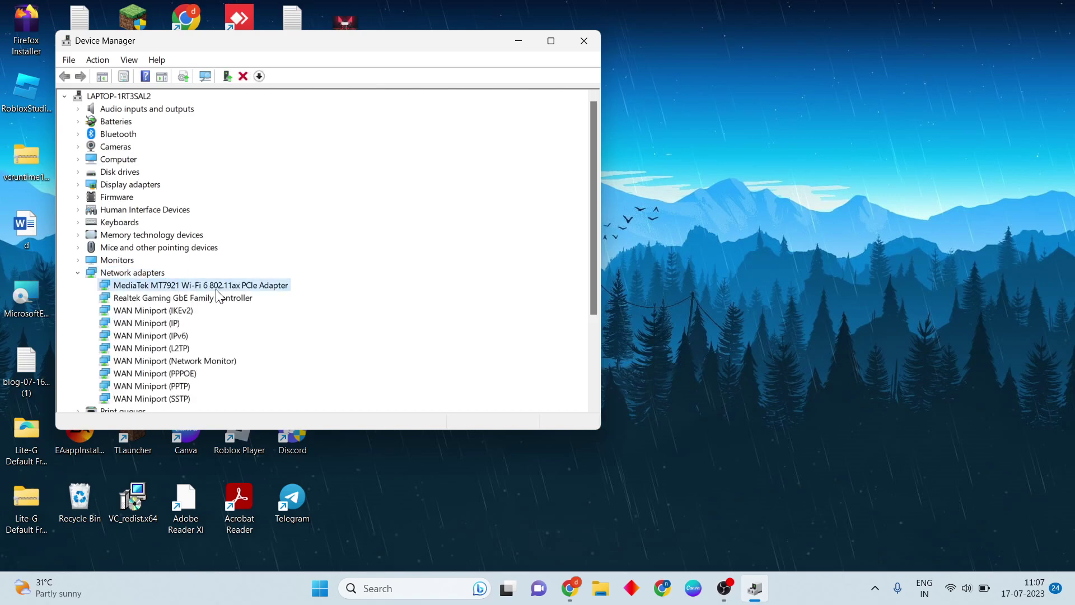
# Auto-search for a MediaTek Wi-Fi driver update, confirm it's current, and close Device Manager
pyautogui.rightClick(244, 287)
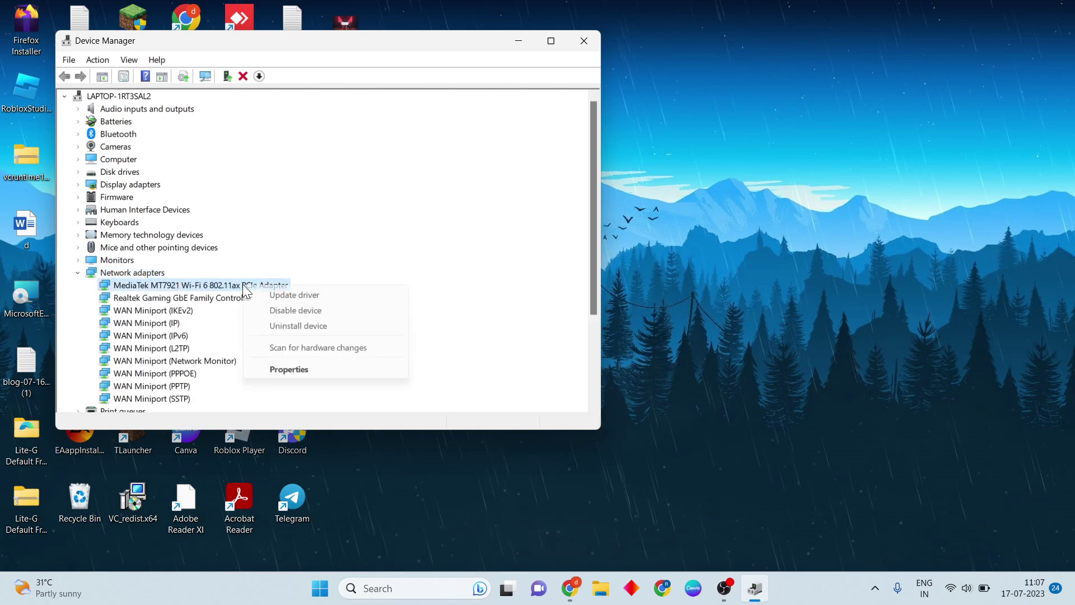
pyautogui.click(289, 294)
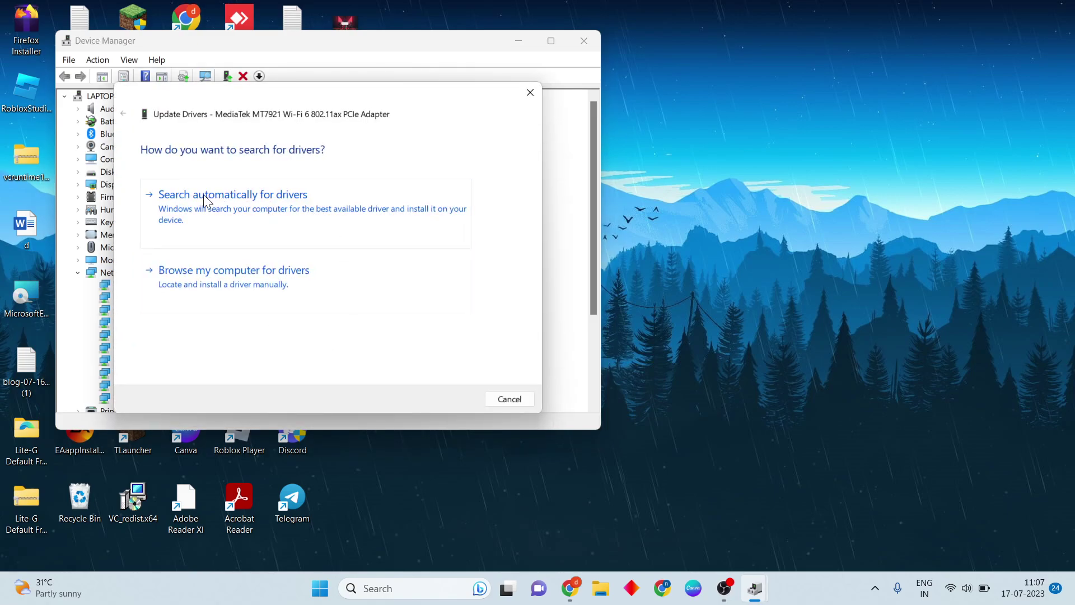
pyautogui.click(317, 202)
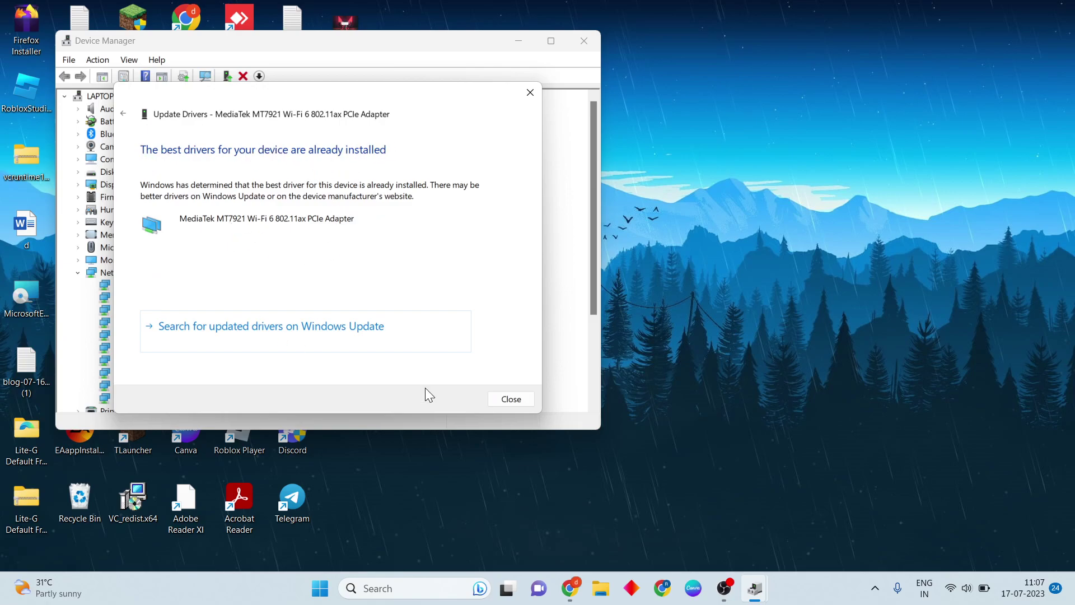
pyautogui.click(521, 399)
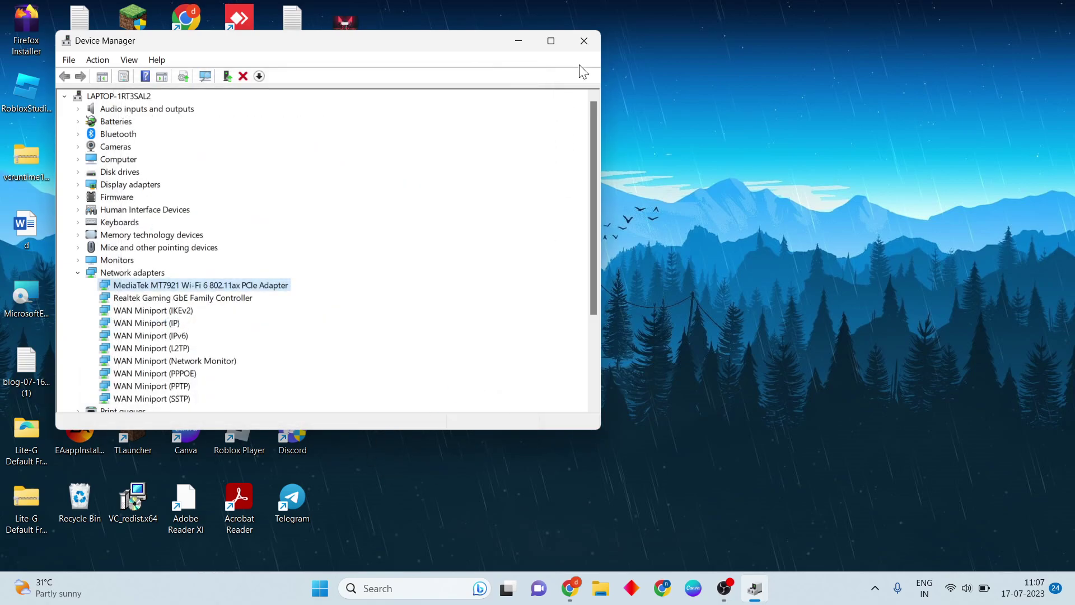
pyautogui.click(582, 42)
pyautogui.click(437, 586)
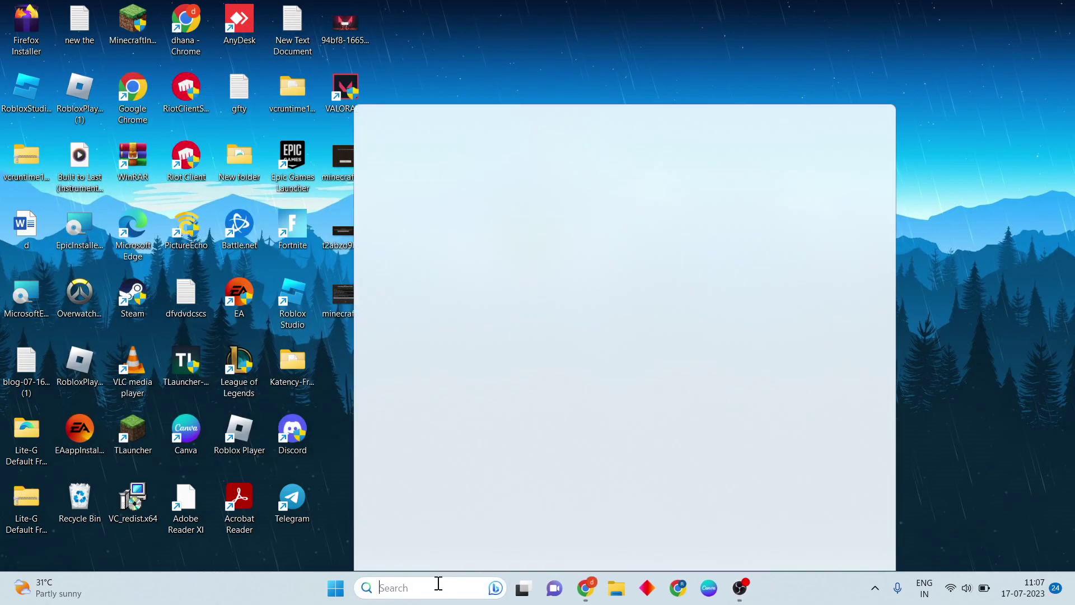
pyautogui.write('s')
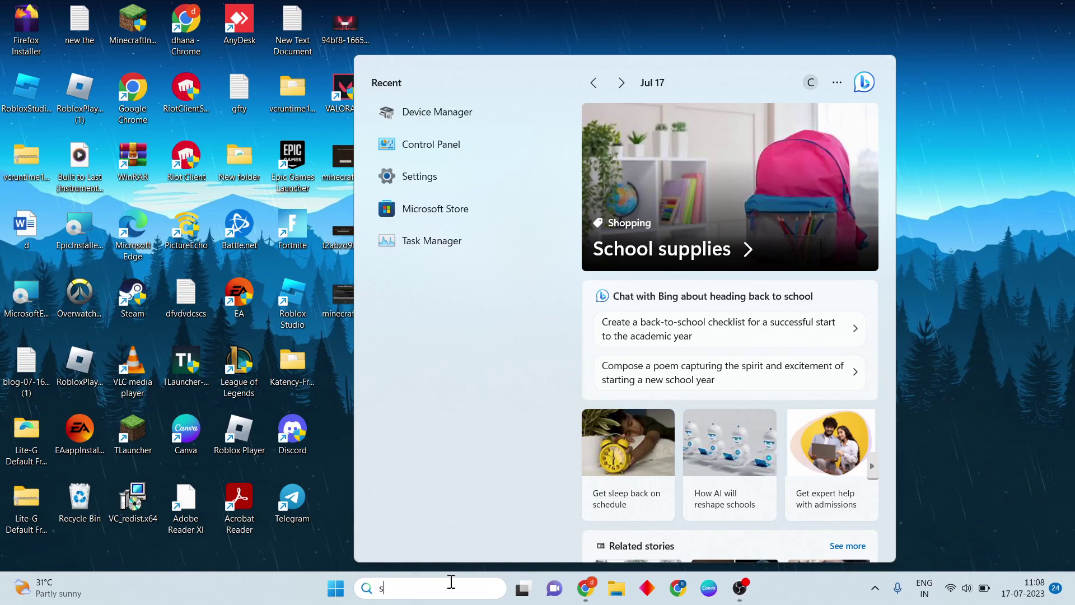
pyautogui.write('etti')
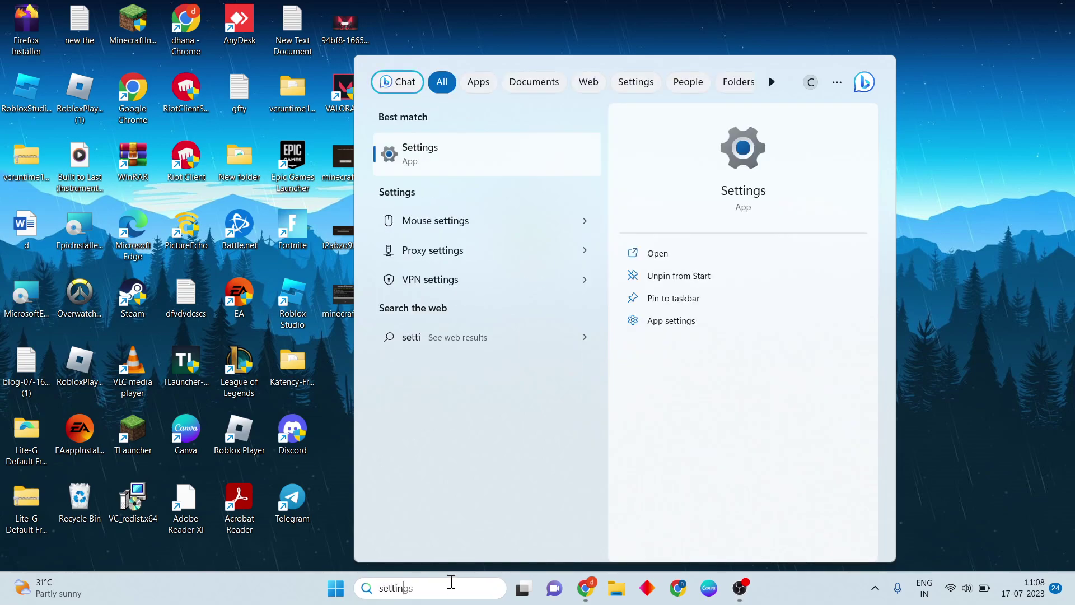
pyautogui.write('ngs')
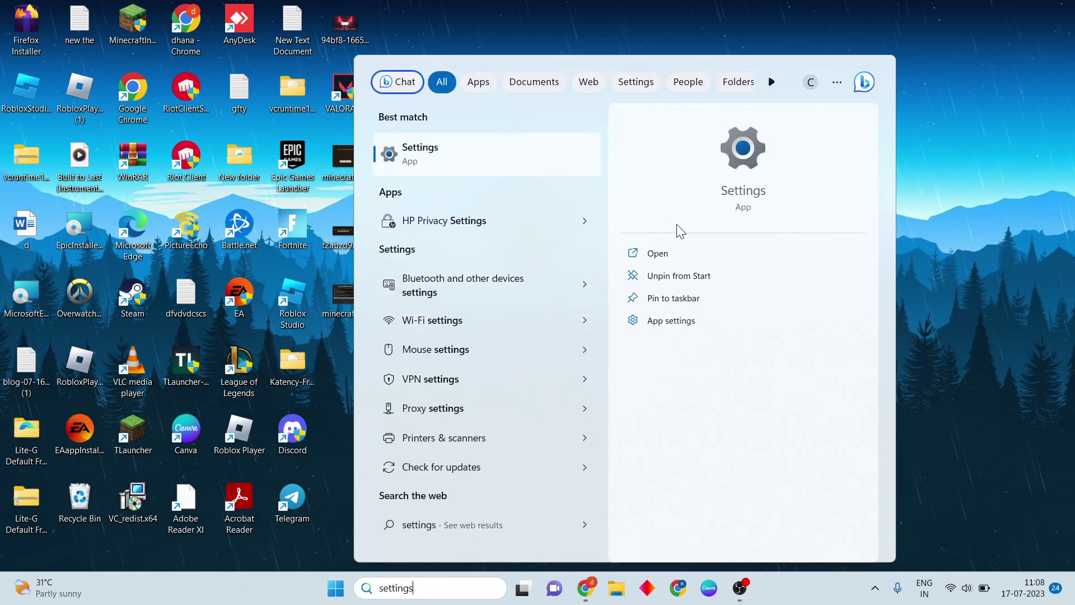
pyautogui.click(685, 253)
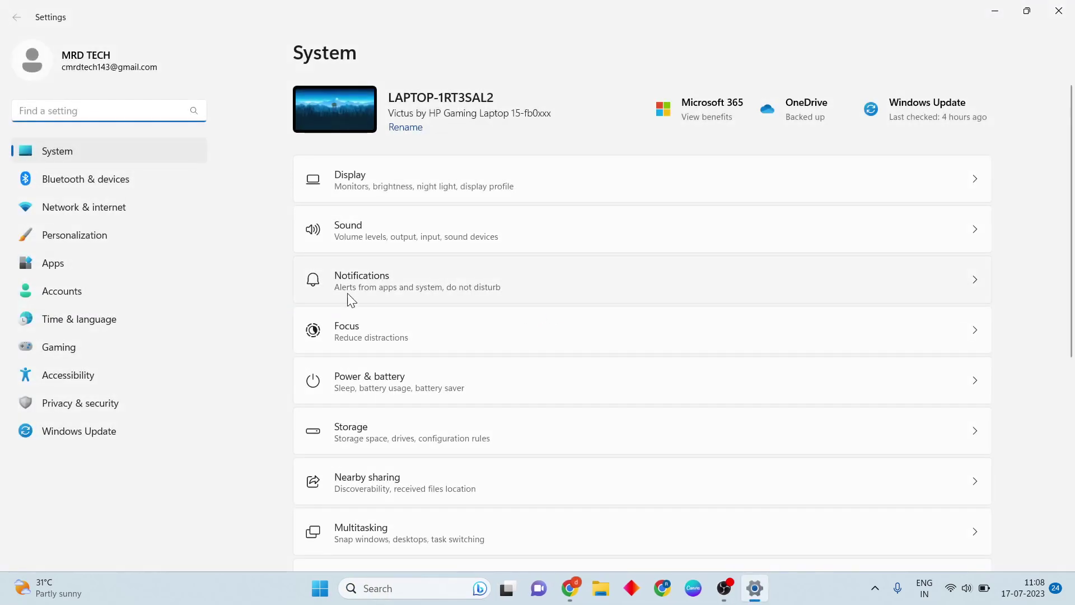
pyautogui.click(115, 431)
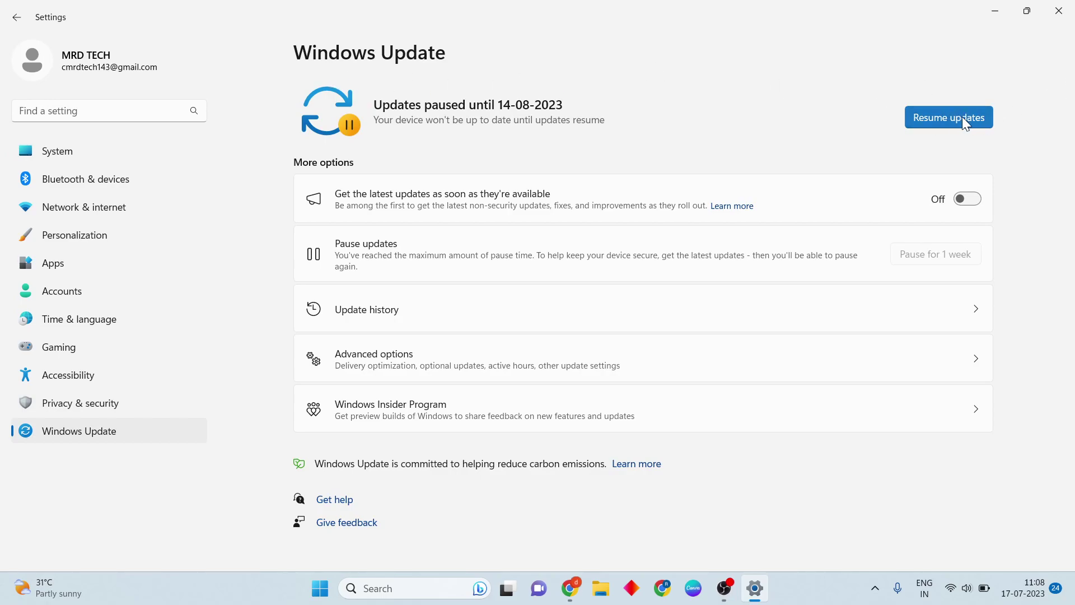
# Close Settings and reach Control Panel's Network Connections via Network and Sharing Center
pyautogui.click(1058, 10)
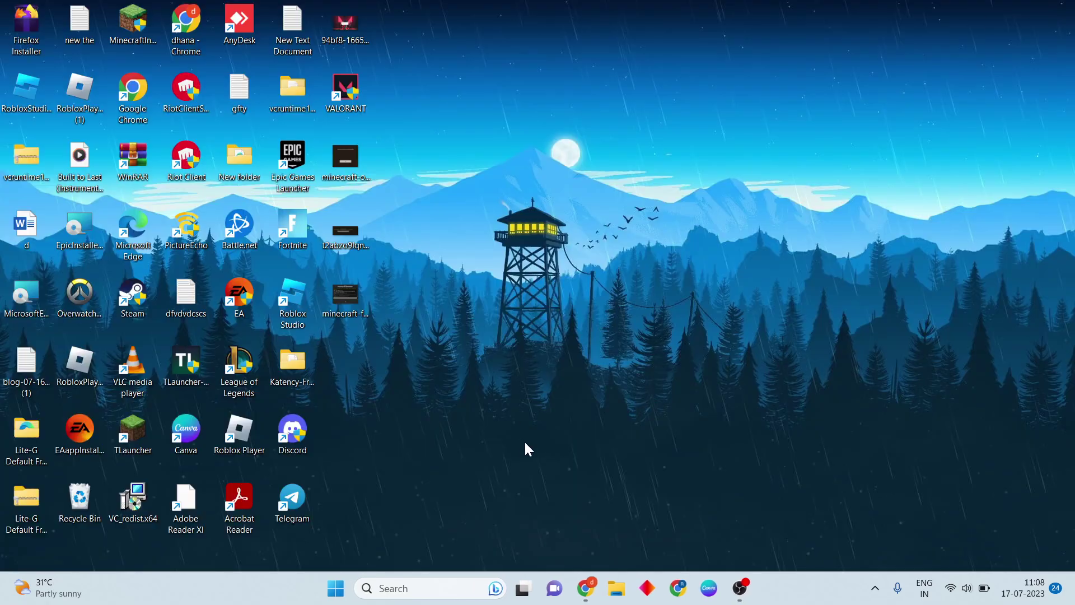
pyautogui.click(443, 586)
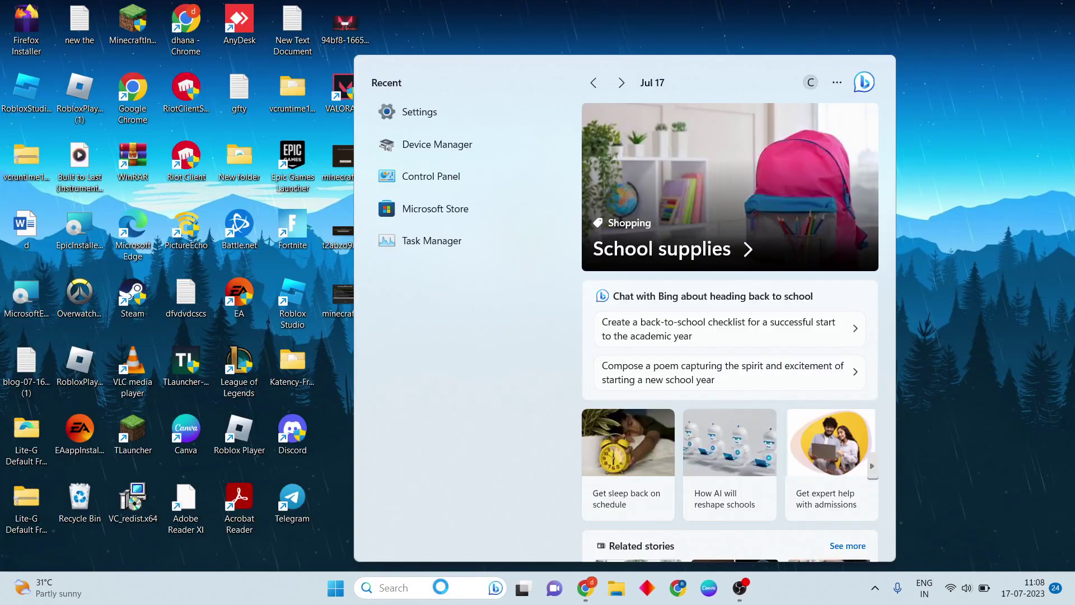
pyautogui.write('c')
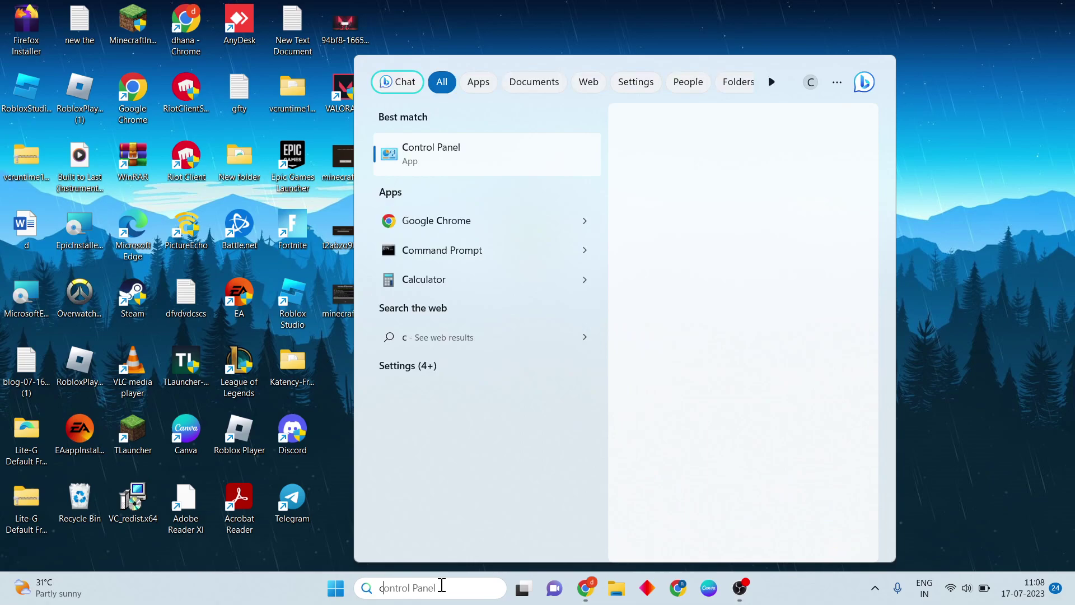
pyautogui.write('ontro')
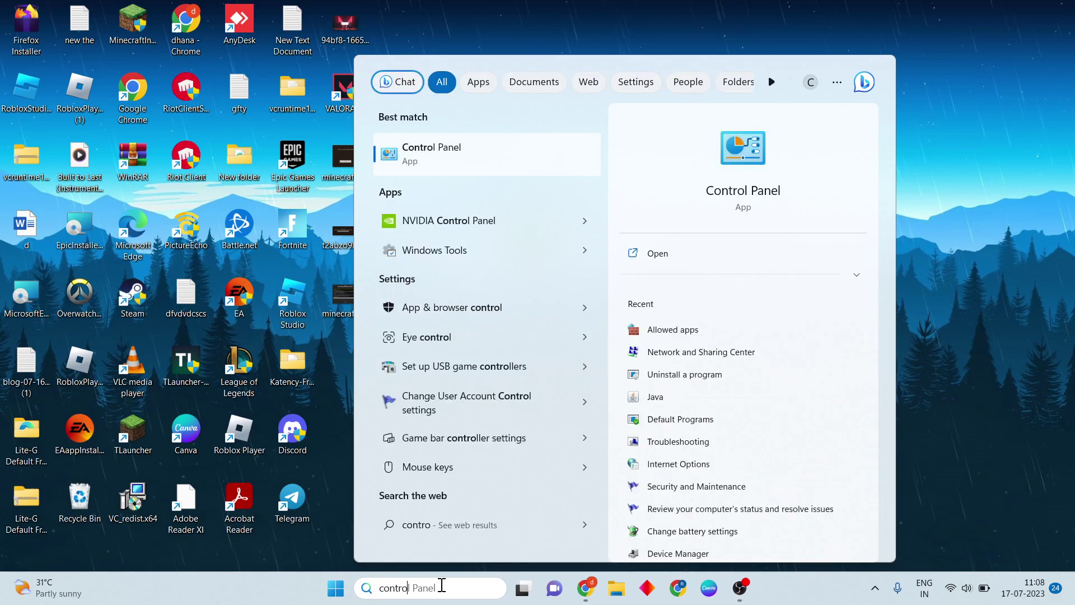
pyautogui.click(731, 254)
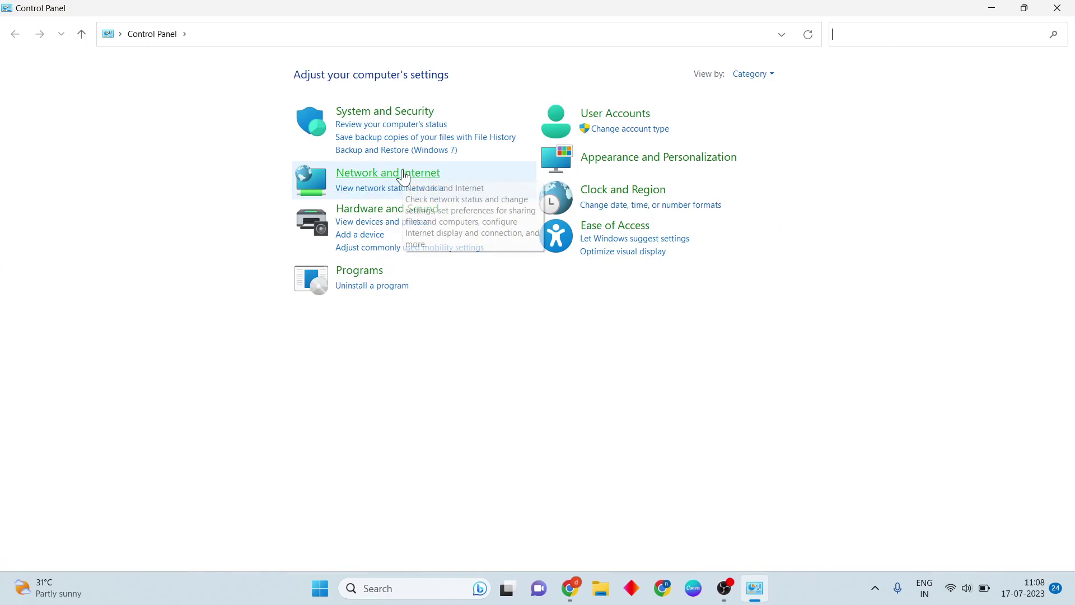
pyautogui.click(403, 174)
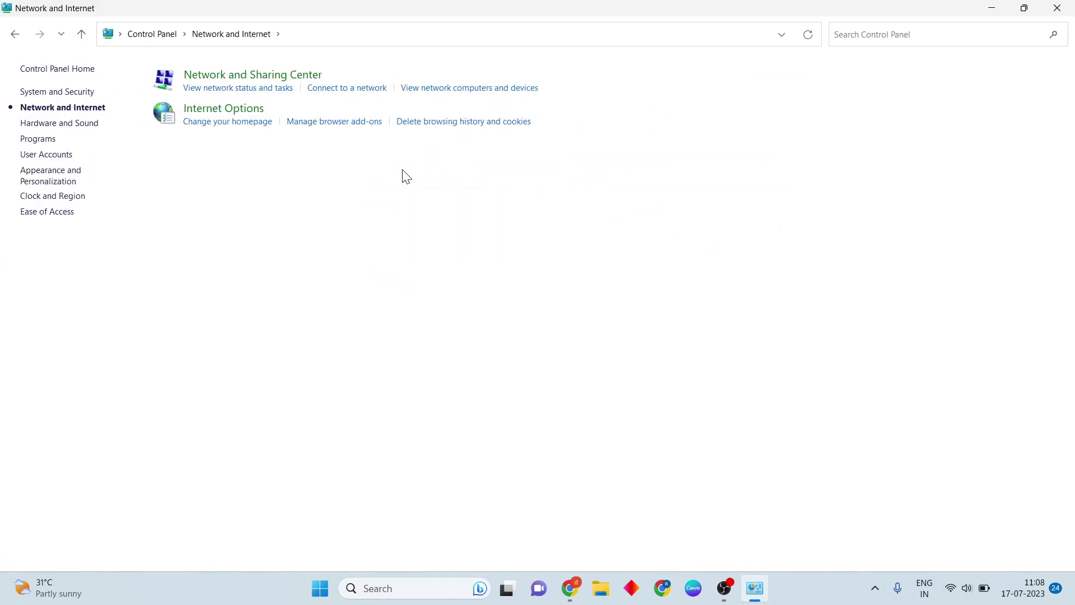
pyautogui.click(271, 80)
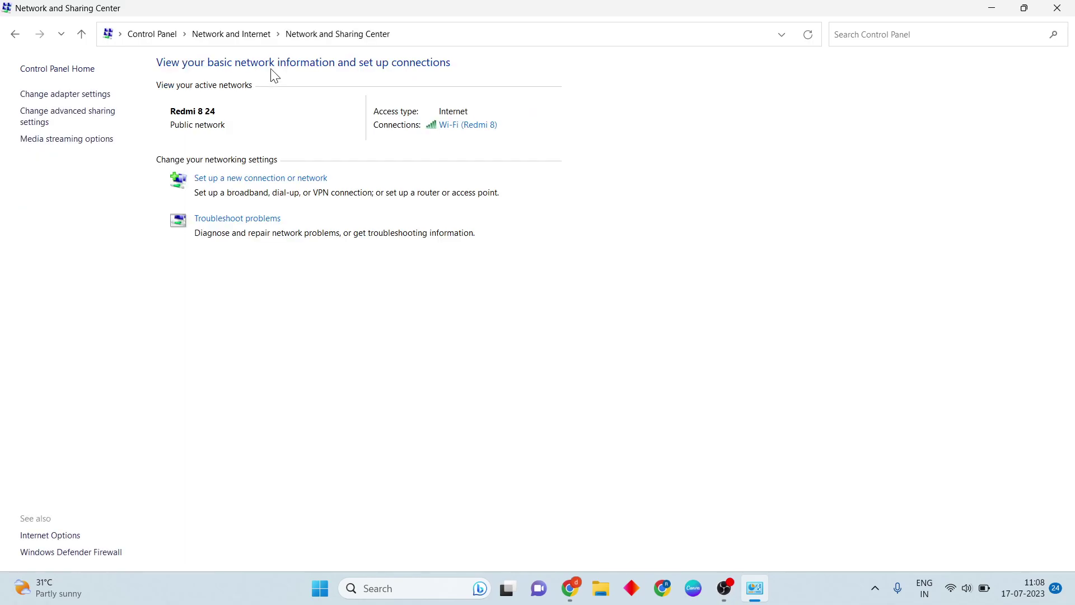
pyautogui.click(83, 99)
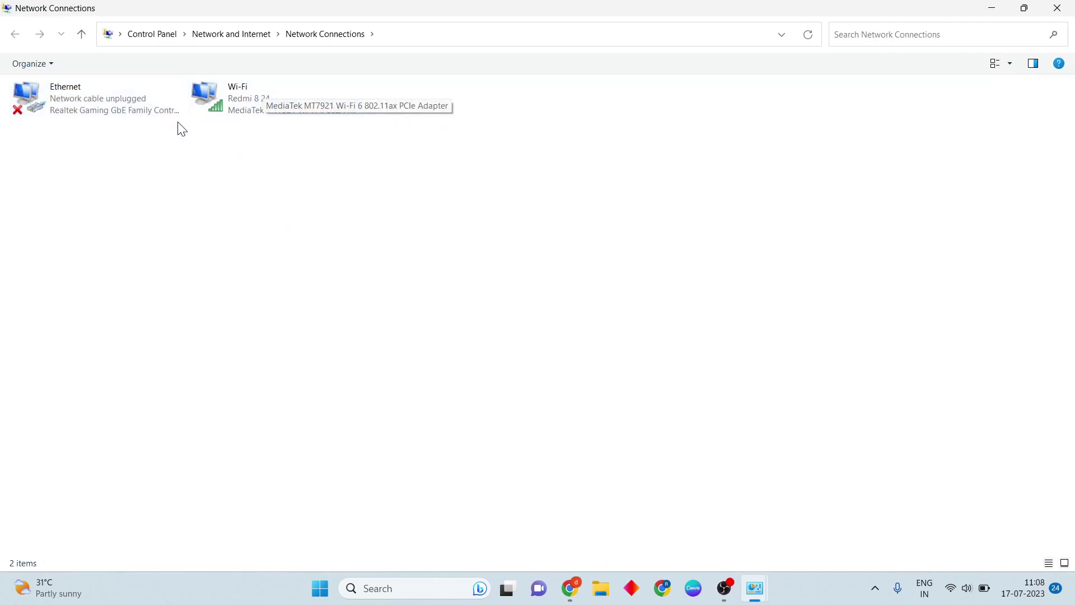
# Set the Wi-Fi adapter's IPv4 DNS servers to 8.8.8.8 and 8.8.4.4, then close its windows
pyautogui.click(248, 110)
pyautogui.rightClick(248, 110)
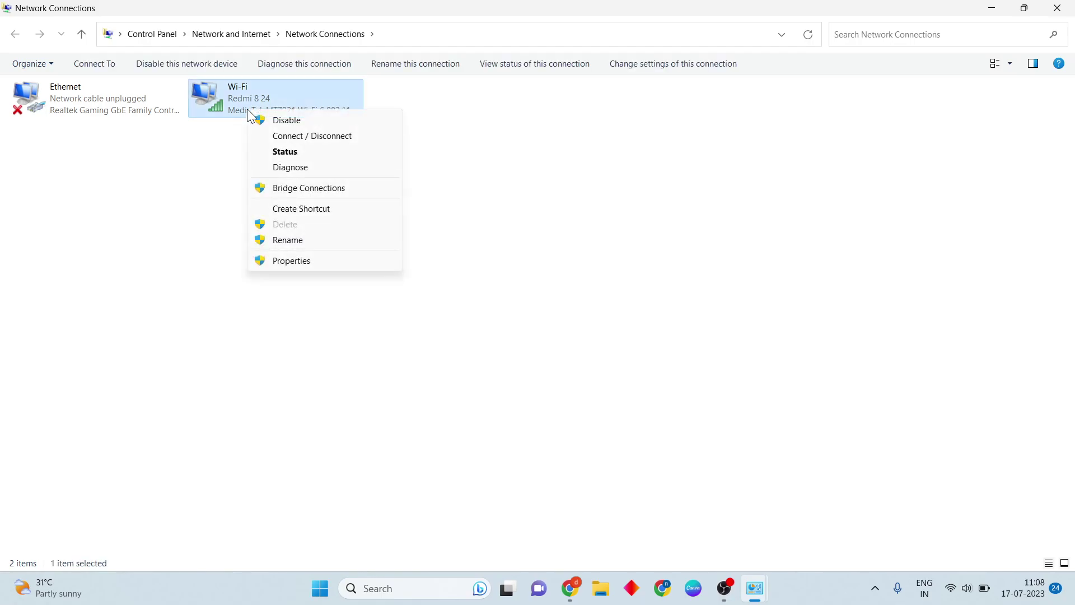
pyautogui.click(303, 259)
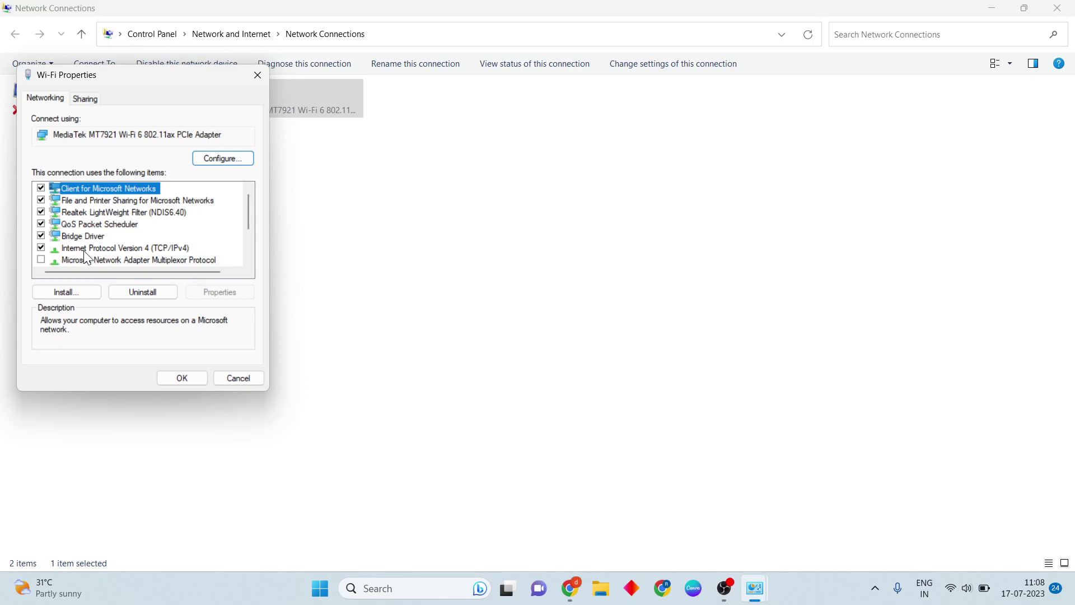
pyautogui.click(105, 248)
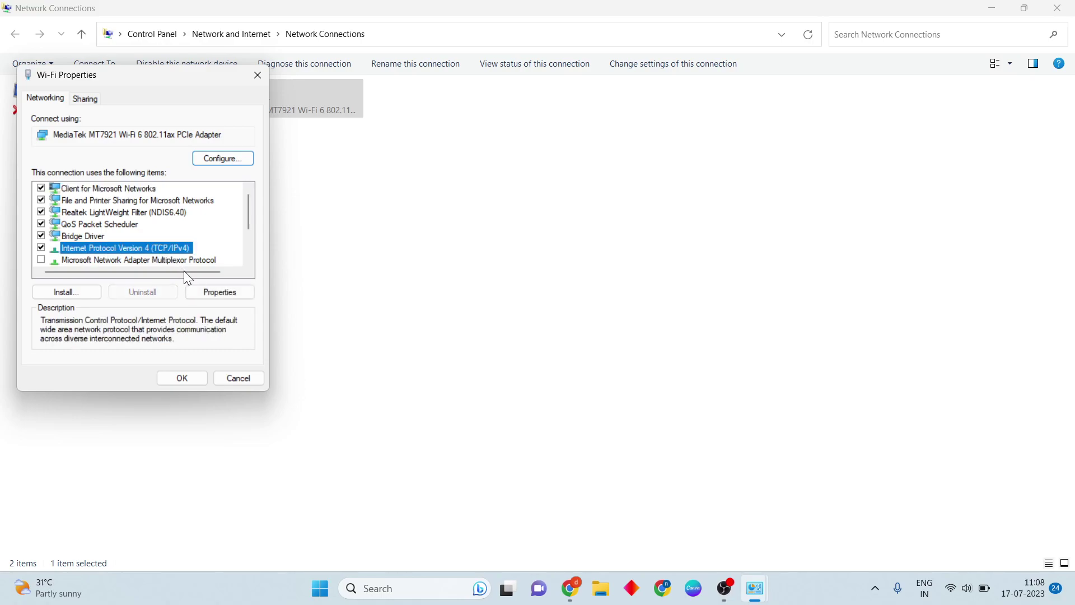
pyautogui.click(204, 290)
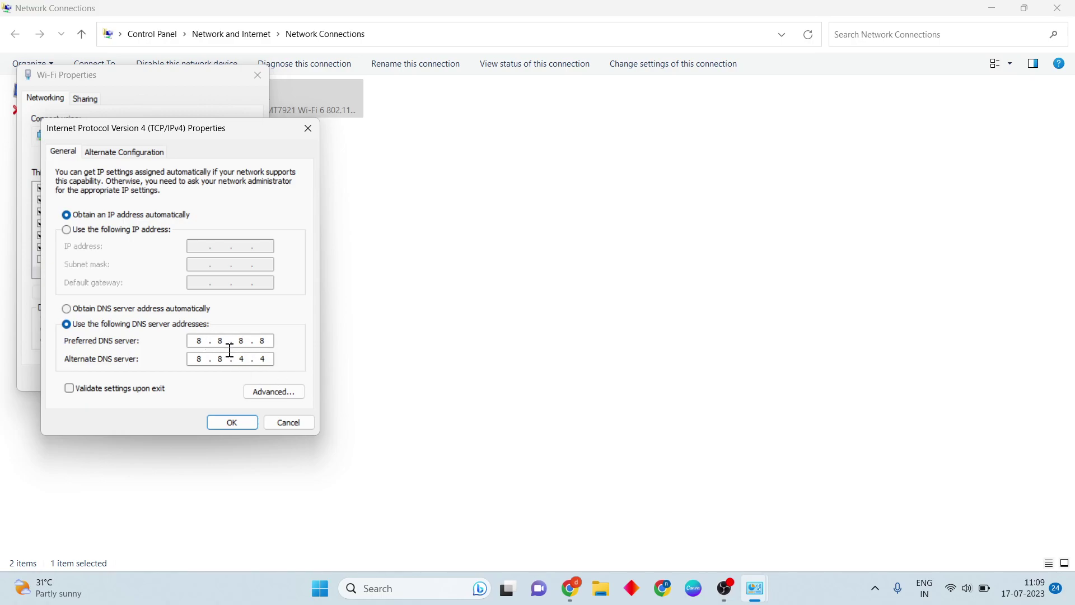
pyautogui.click(232, 422)
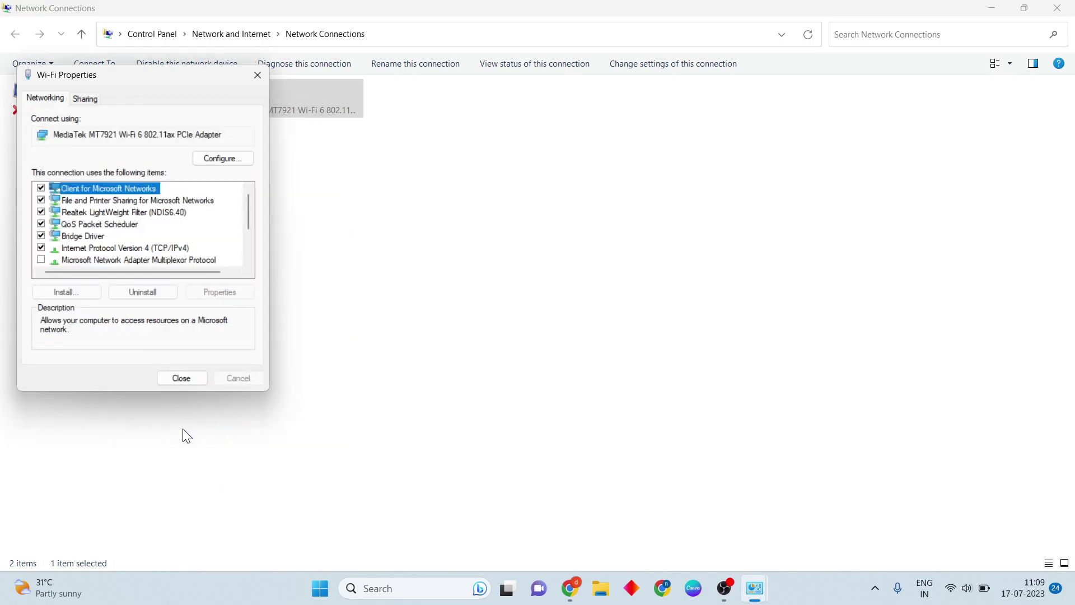
pyautogui.click(197, 378)
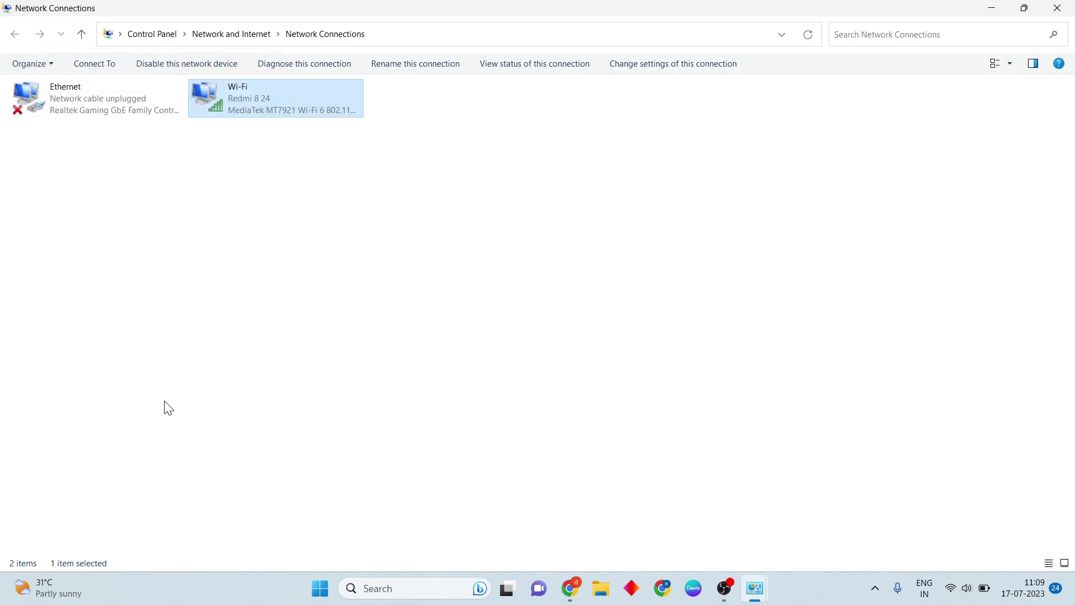
pyautogui.click(1057, 7)
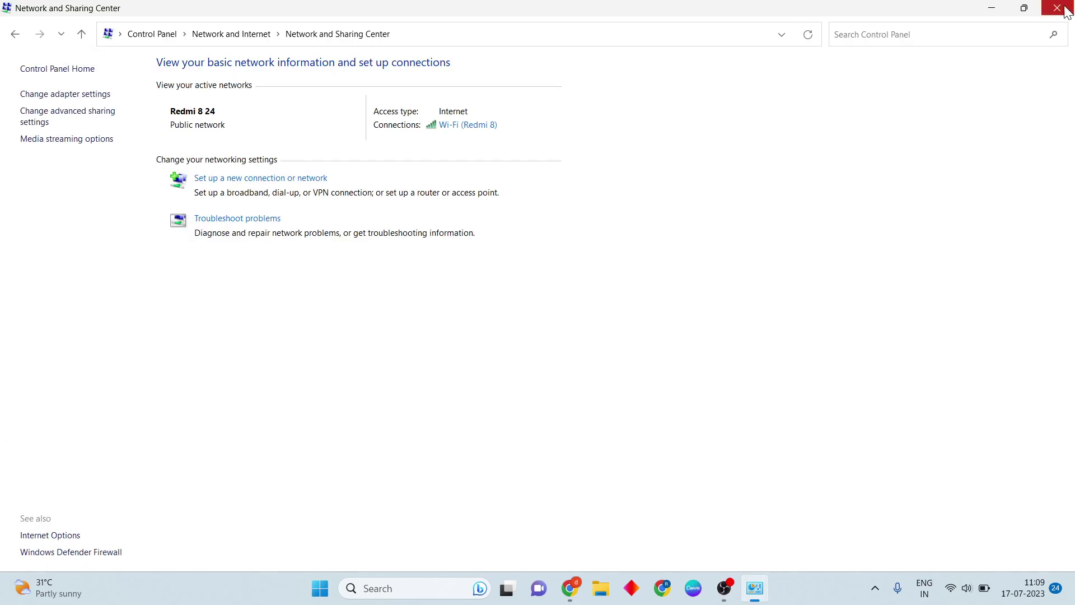
# Close Network and Sharing Center and relaunch Settings to check Windows Update, paused until 14-08-2023
pyautogui.click(1058, 7)
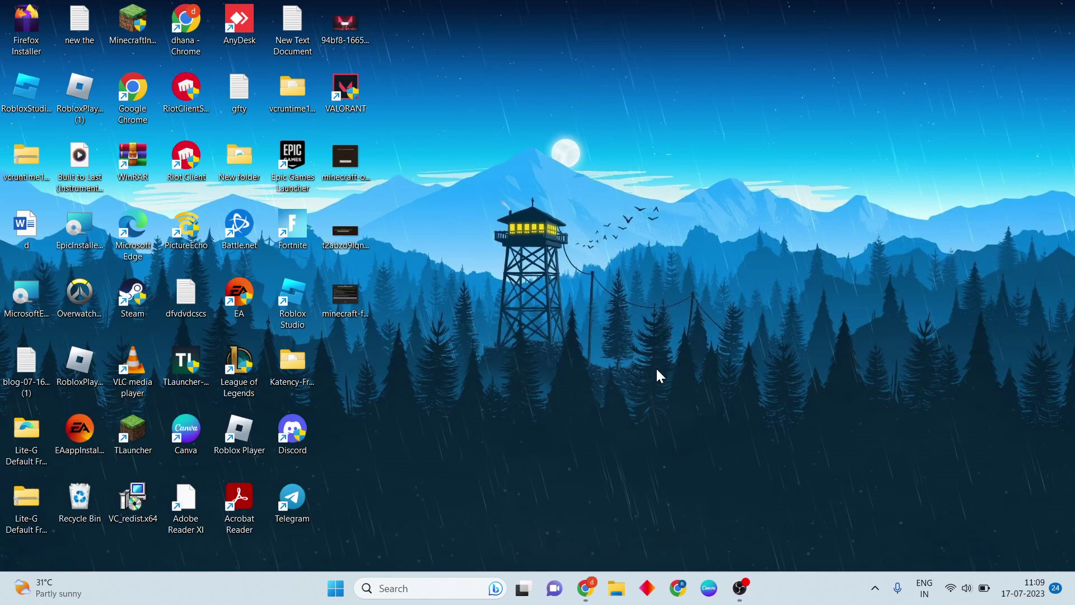
pyautogui.click(444, 584)
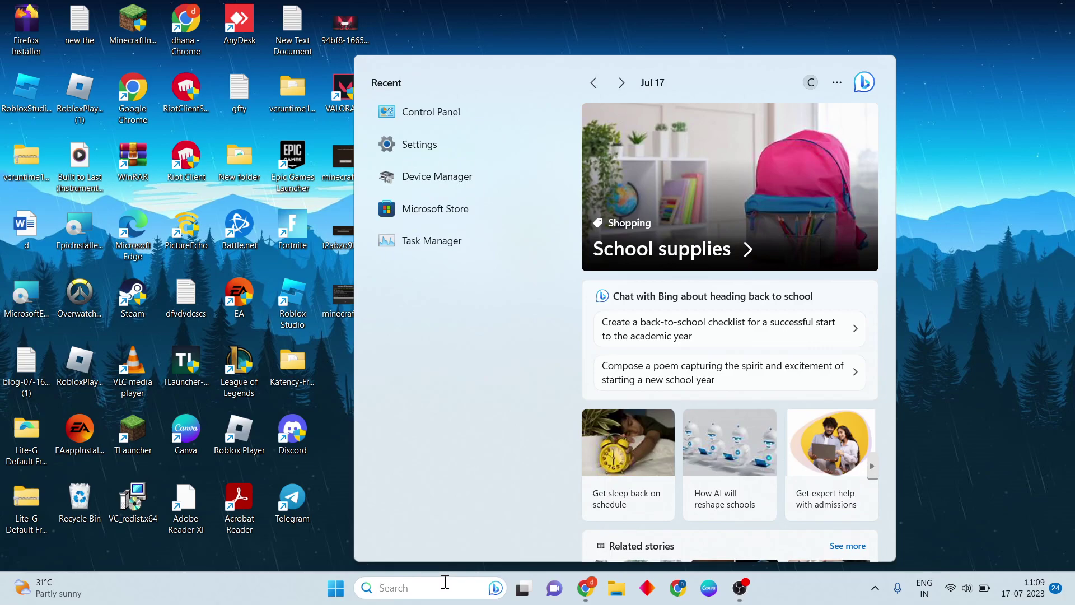
pyautogui.write('se')
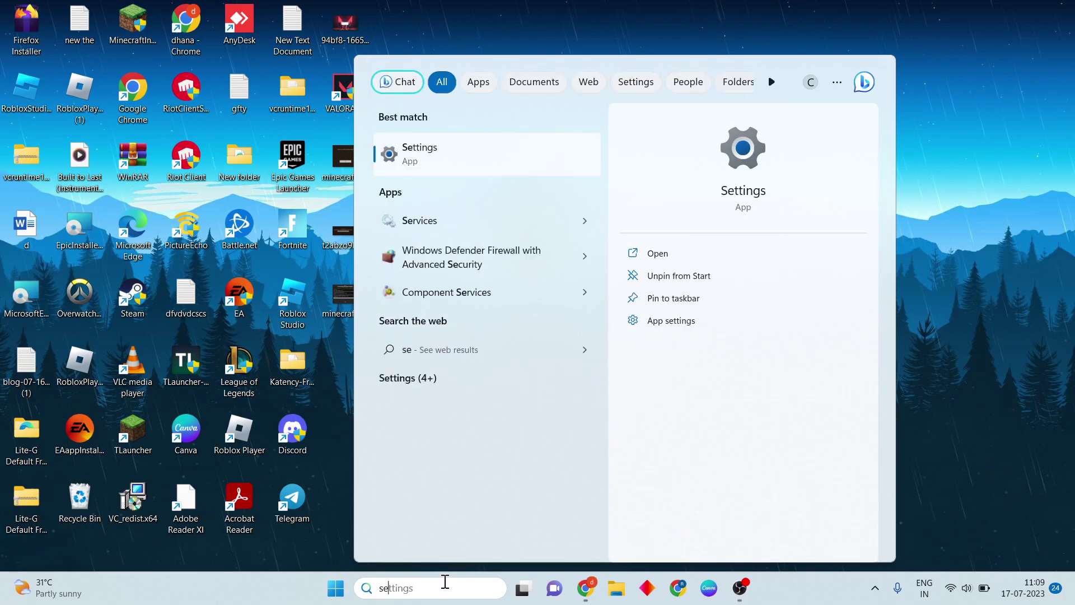
pyautogui.write('tting')
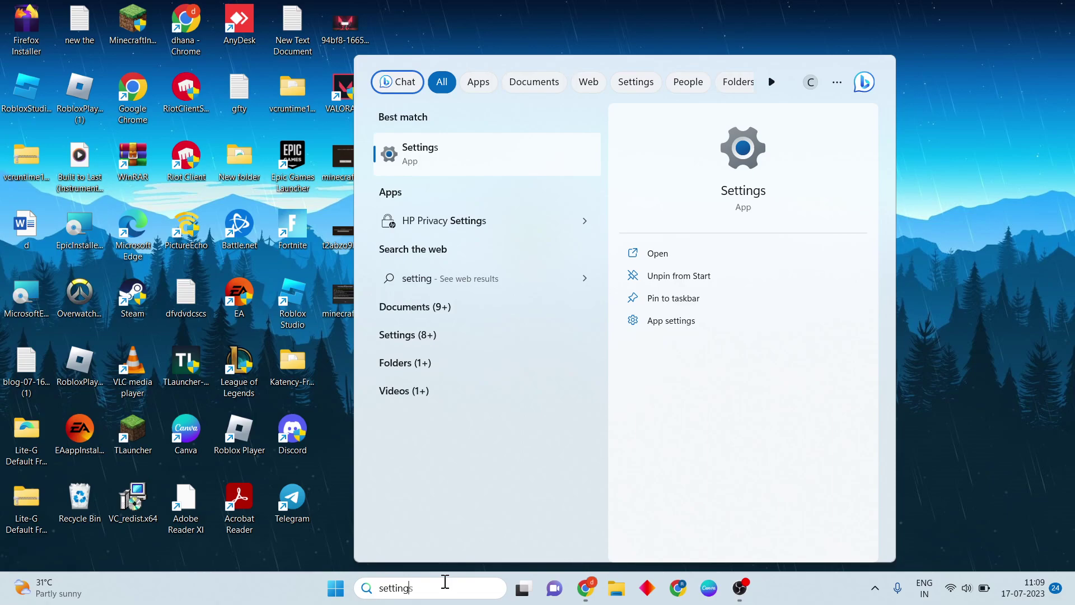
pyautogui.write('s')
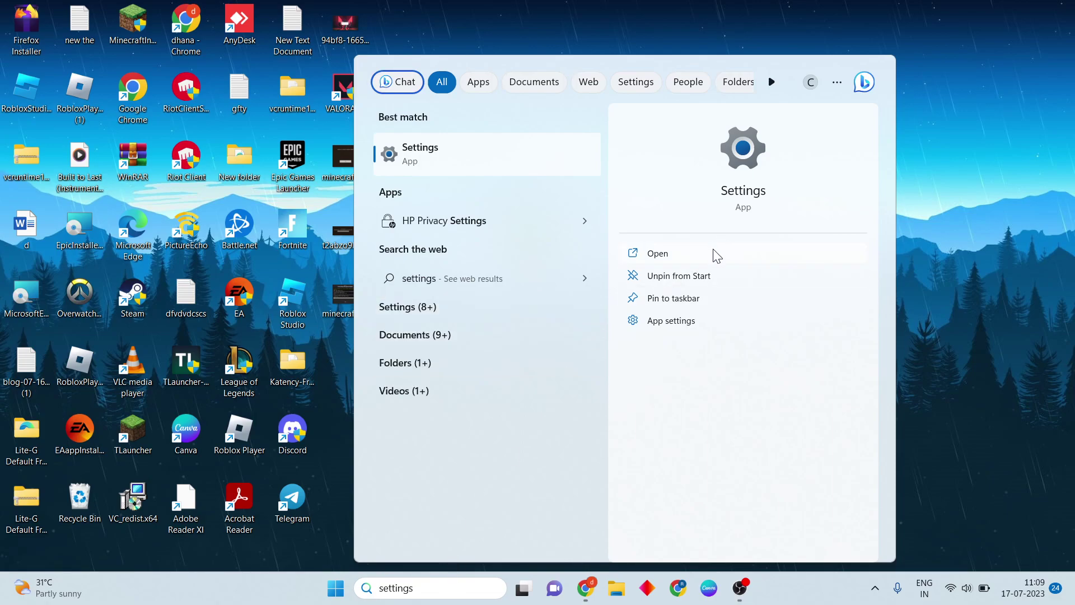
pyautogui.click(712, 252)
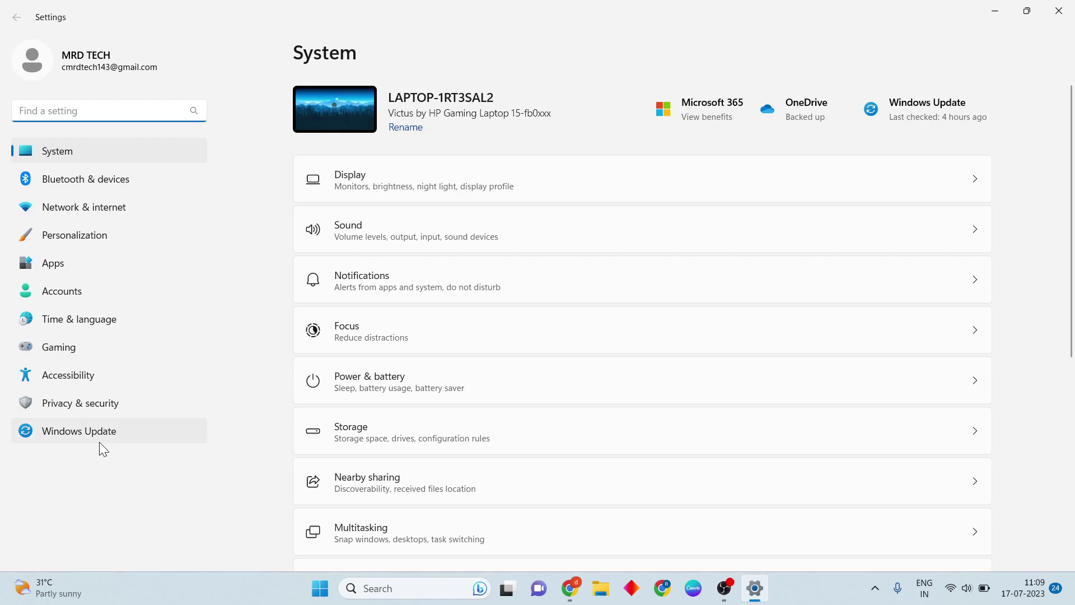
pyautogui.click(91, 433)
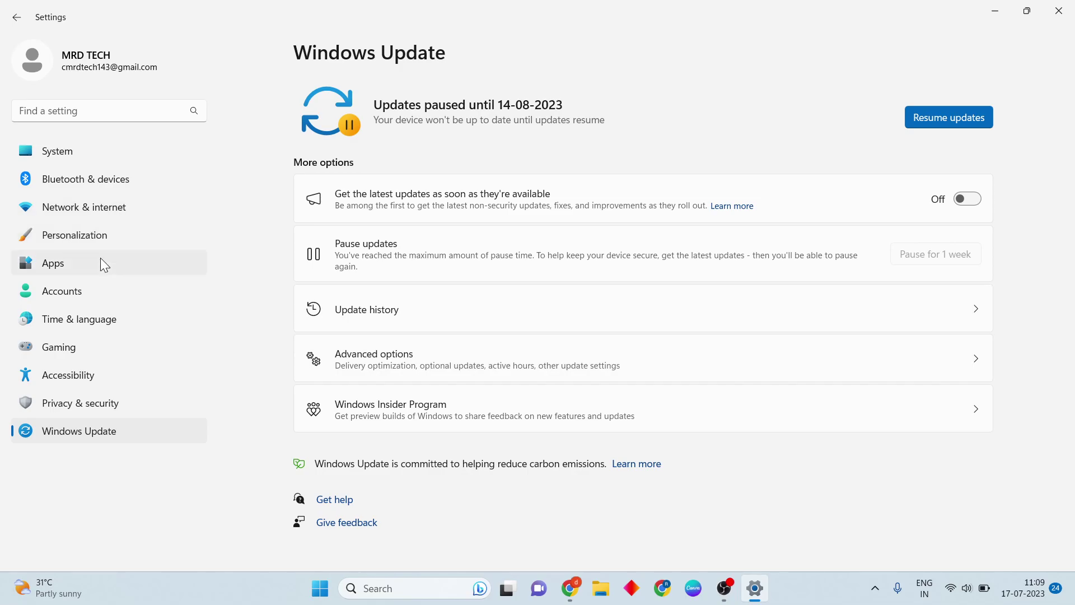
# Browse System > Troubleshoot > Other troubleshooters, including Network Adapter, then close Settings
pyautogui.click(117, 157)
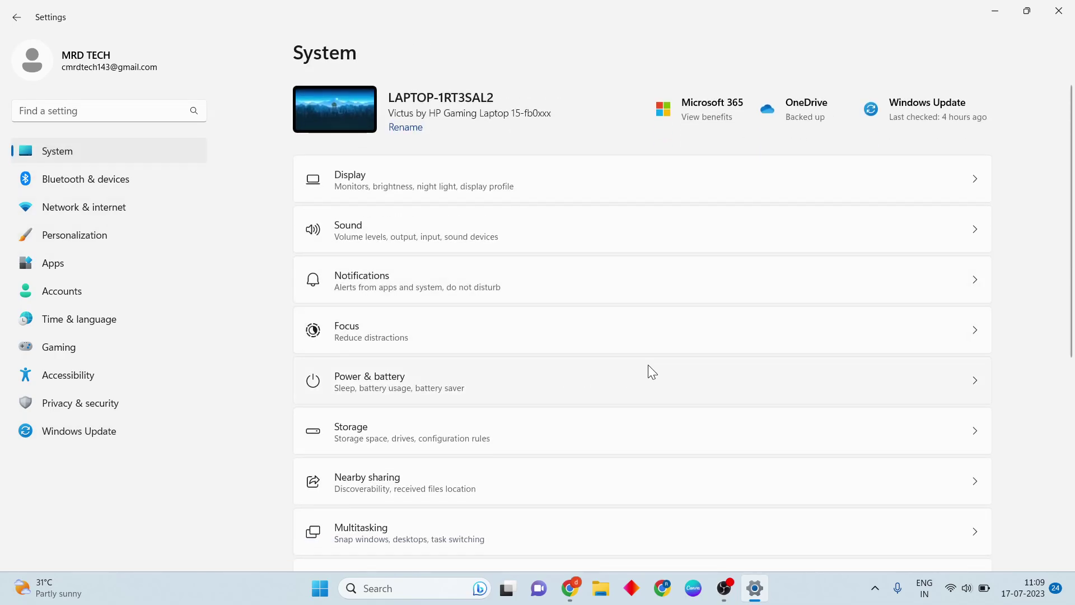
pyautogui.scroll(-1, 614, 367)
pyautogui.scroll(-2, 588, 365)
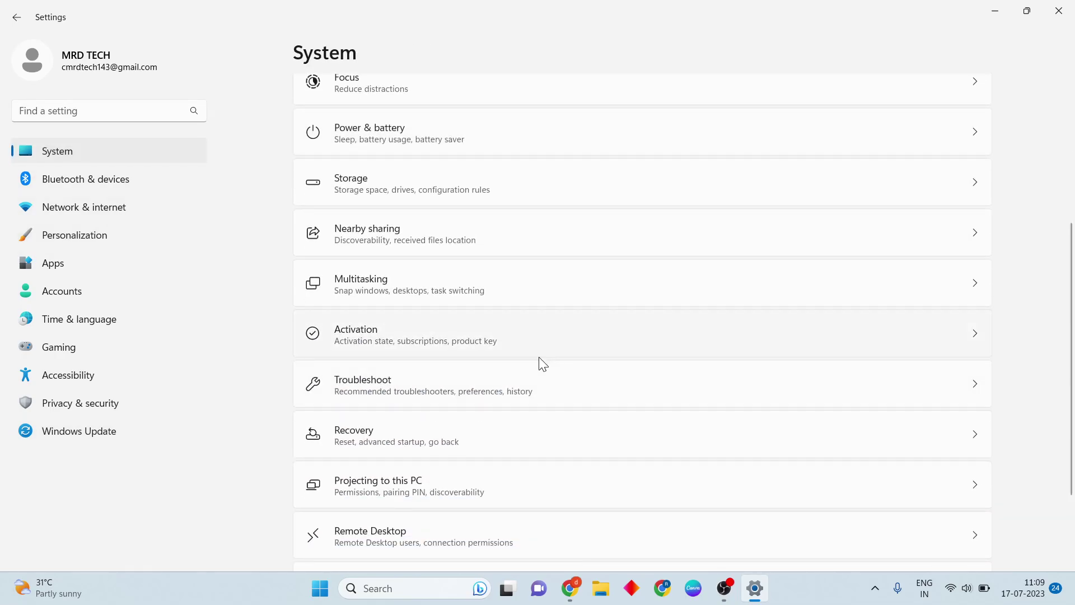
pyautogui.click(450, 387)
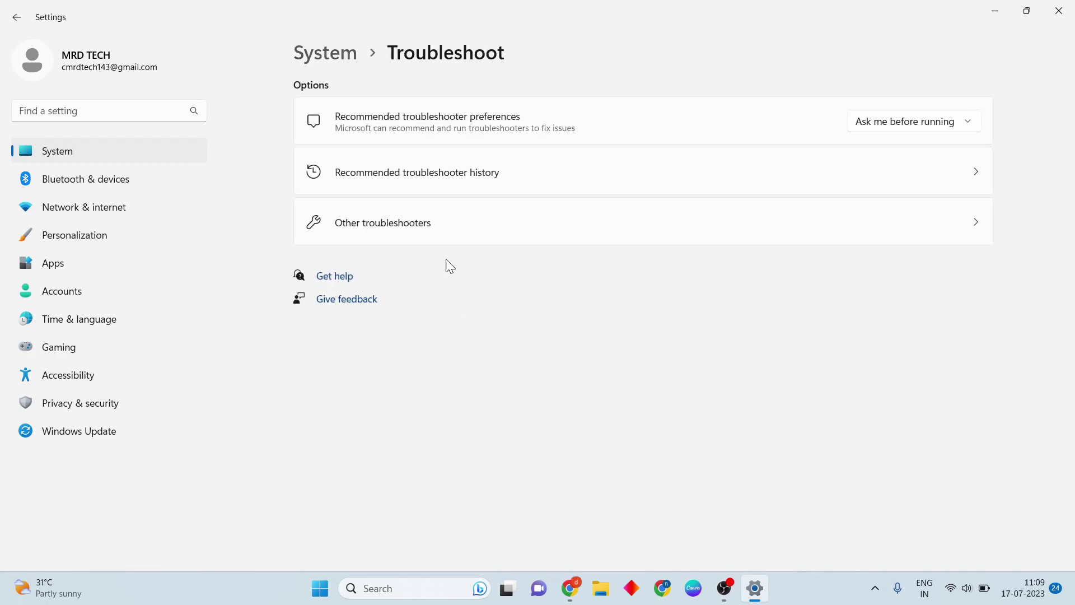
pyautogui.click(490, 232)
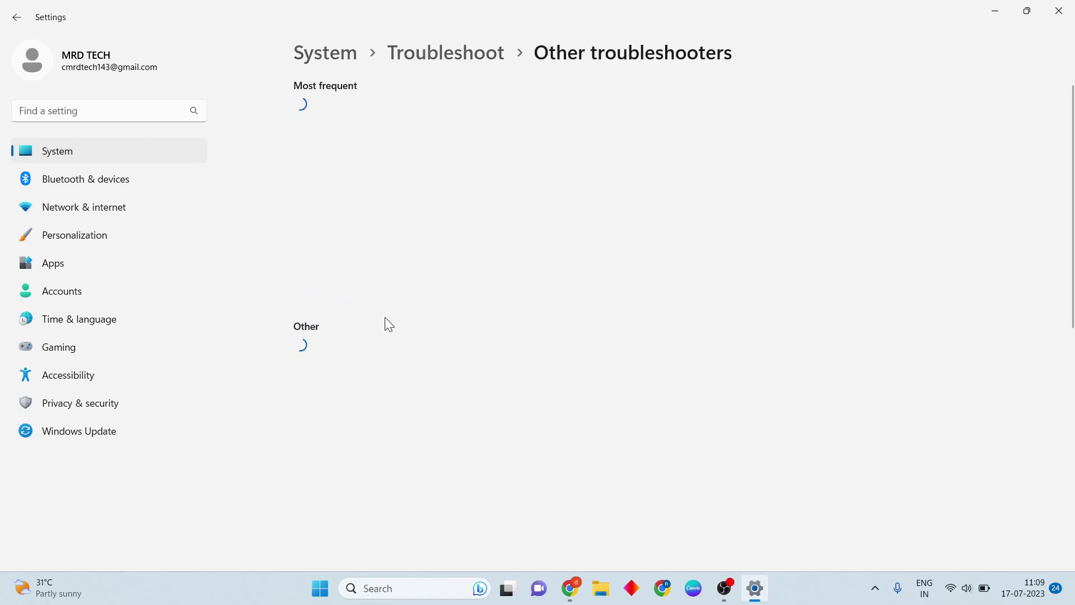
pyautogui.scroll(-3, 444, 243)
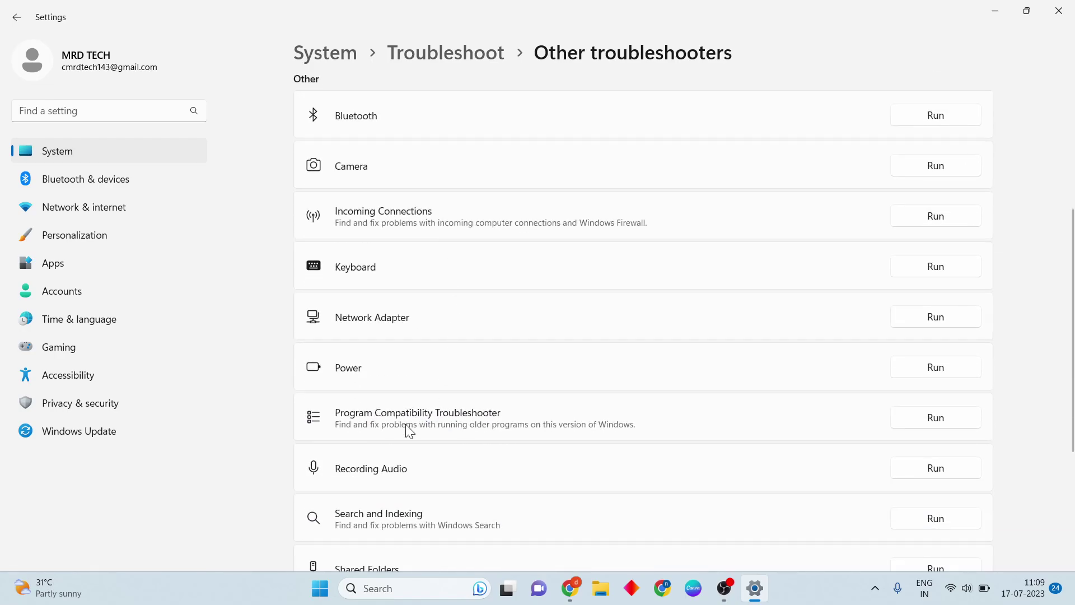
pyautogui.scroll(-2, 571, 416)
pyautogui.scroll(-1, 565, 414)
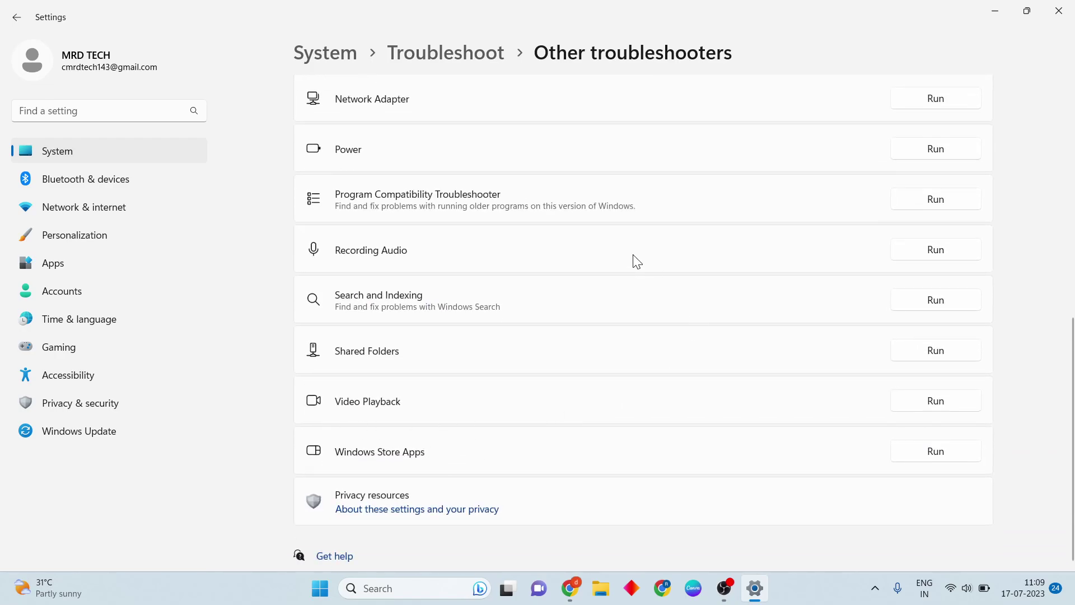
pyautogui.scroll(2, 503, 284)
pyautogui.scroll(1, 503, 284)
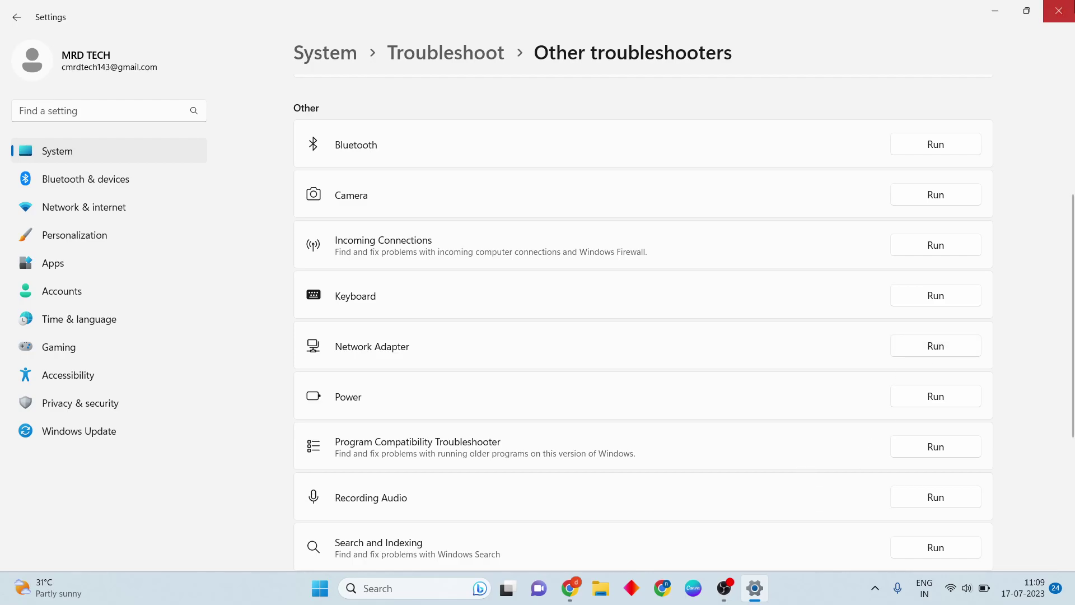
pyautogui.click(1058, 10)
# Search for cmd and launch Command Prompt as administrator
pyautogui.click(407, 588)
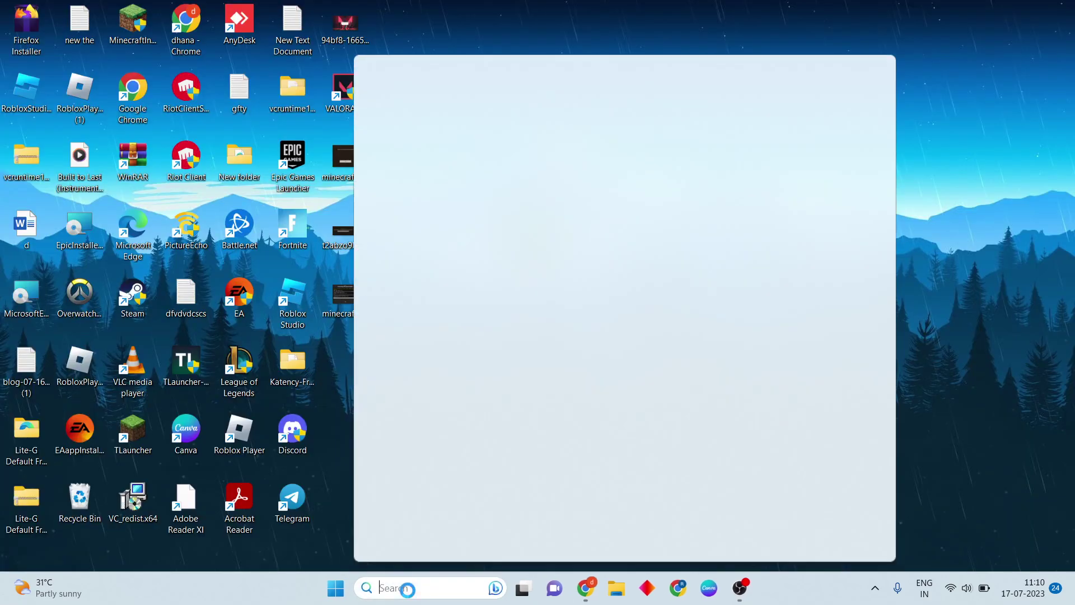
pyautogui.write('c')
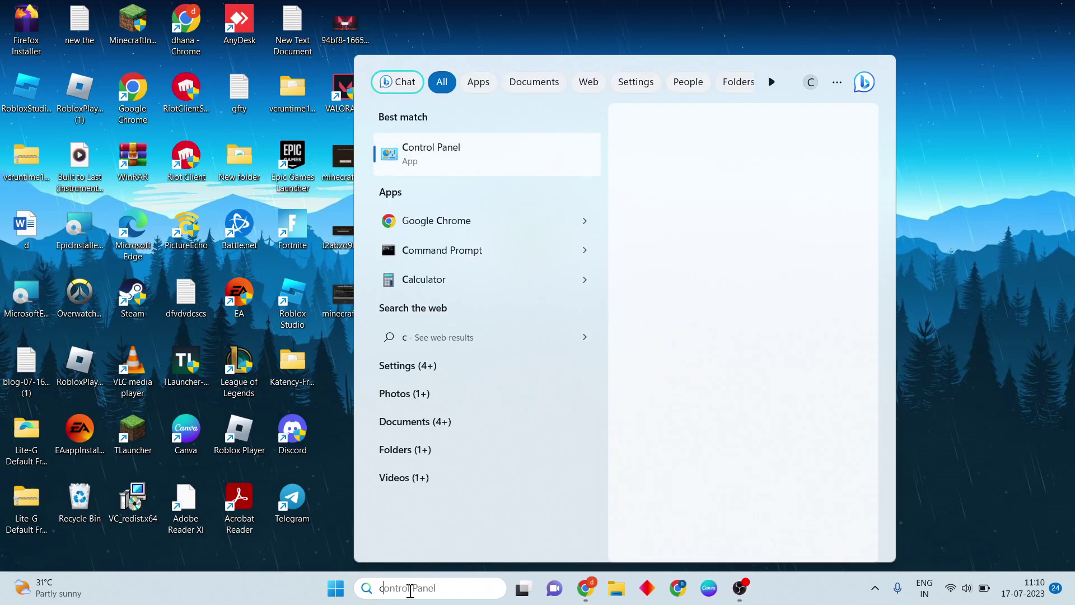
pyautogui.write('md')
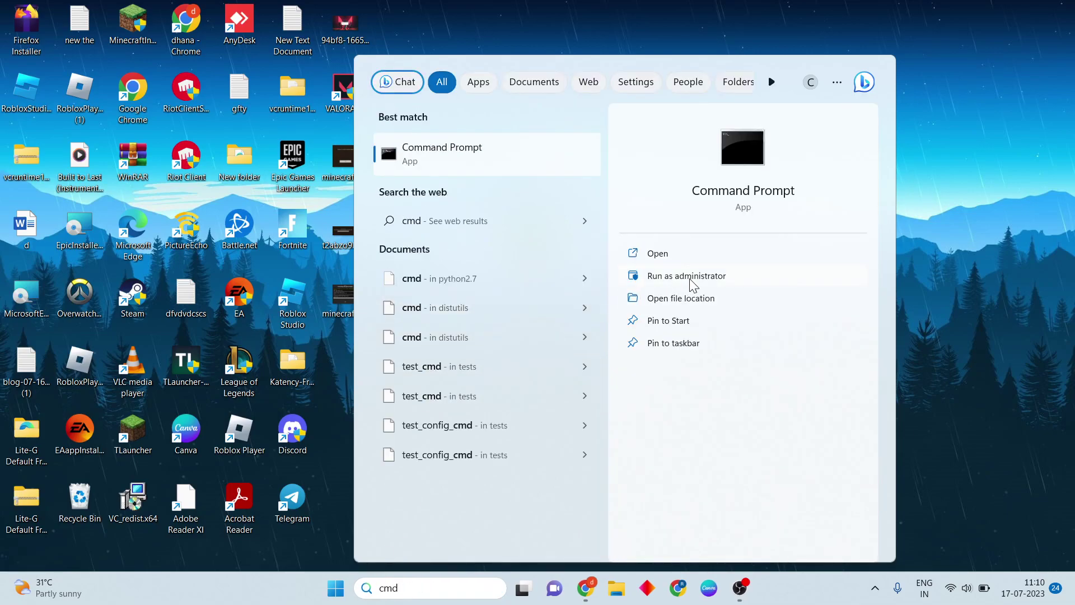
pyautogui.click(687, 277)
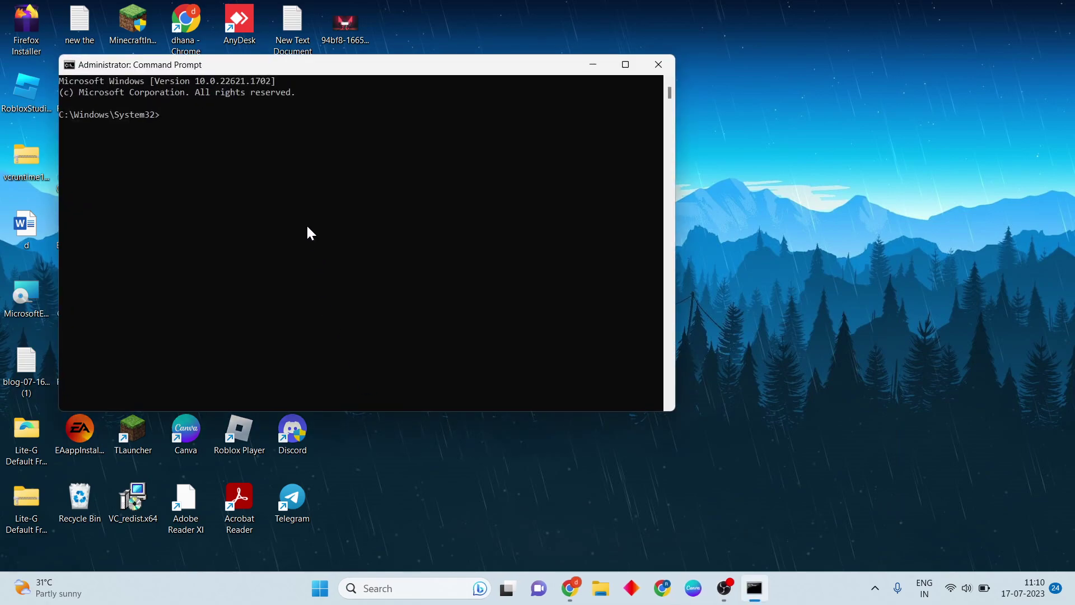
pyautogui.write('ipcon')
pyautogui.write('fig /')
pyautogui.write('flus')
pyautogui.write('hdns')
# Run ipconfig /flushdns to flush the DNS resolver cache
pyautogui.press('Return')
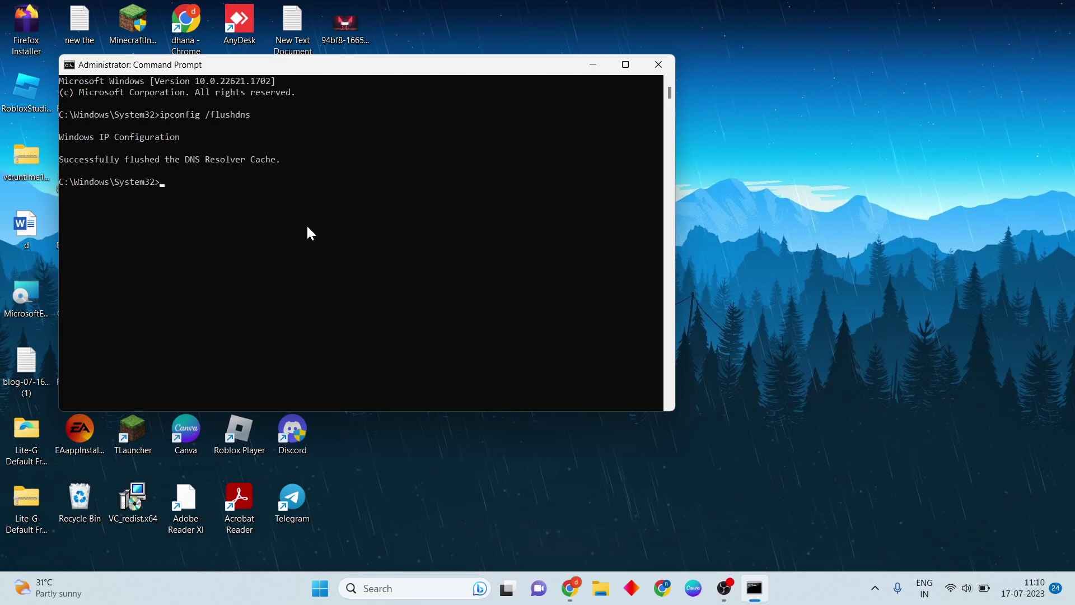
pyautogui.write('i')
pyautogui.write('pconf')
pyautogui.write('ig /')
pyautogui.write('re')
pyautogui.write('lease')
# Run ipconfig /release and ipconfig /renew, getting Wi-Fi address 192.168.43.80
pyautogui.press('Return')
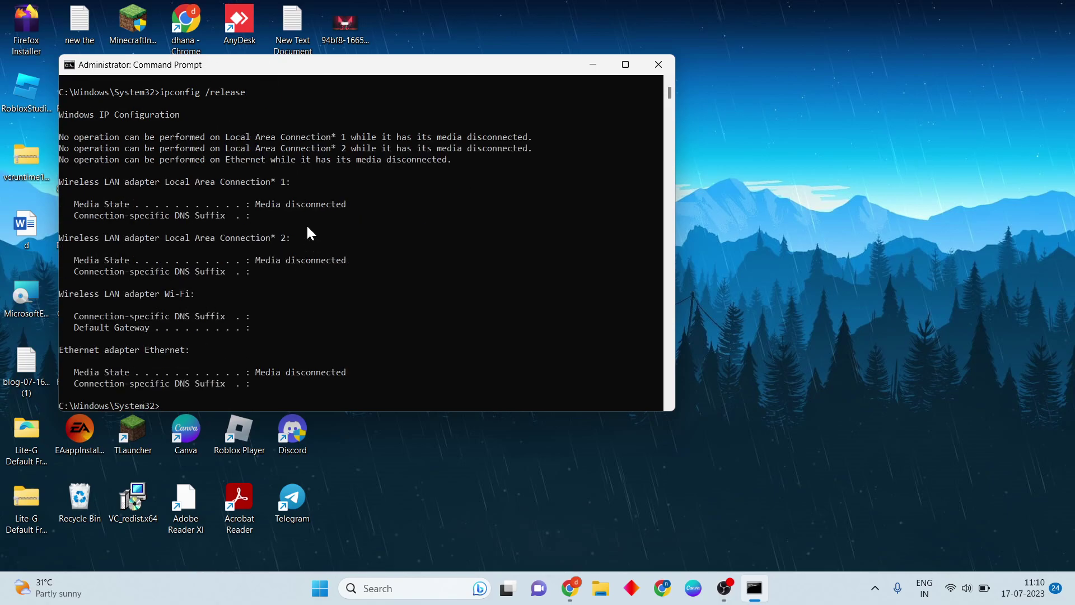
pyautogui.write('ipco')
pyautogui.write('nfig /')
pyautogui.write('renew')
pyautogui.press('Return')
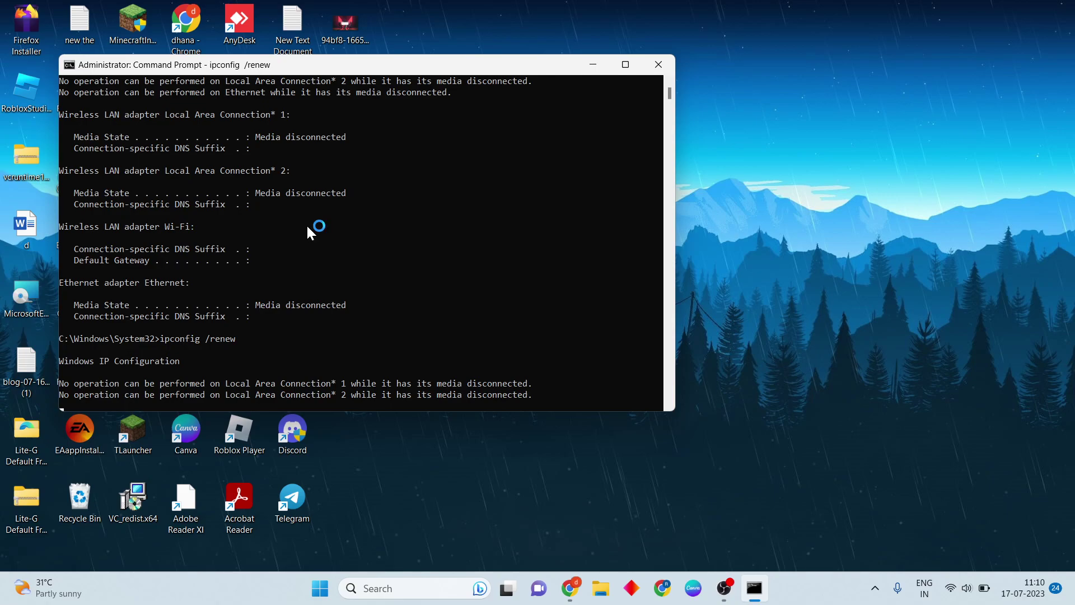
pyautogui.write('ne')
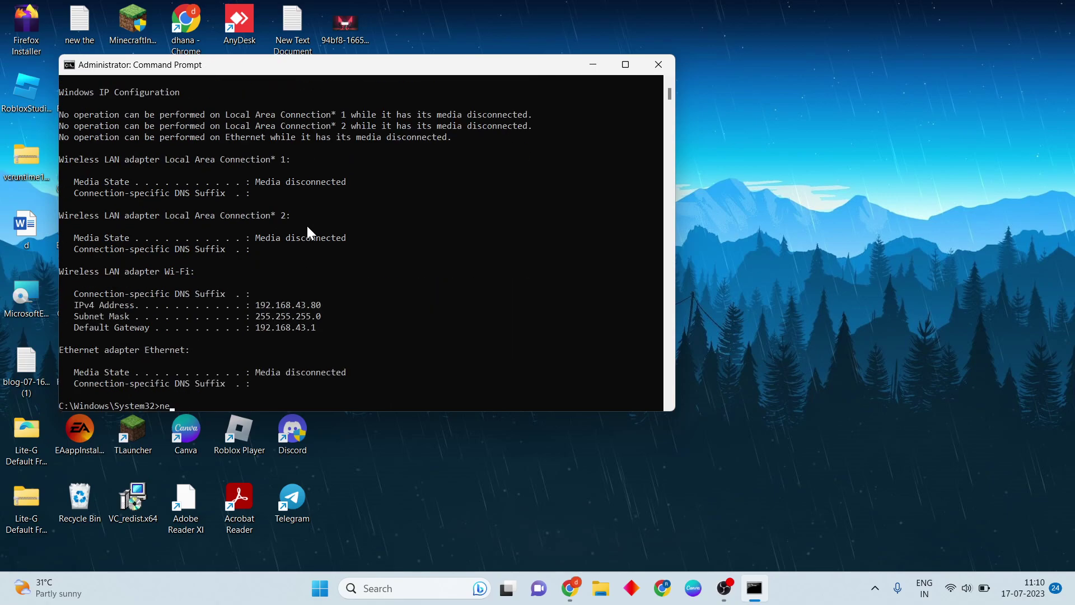
pyautogui.write('tsh w')
pyautogui.write('insoc')
pyautogui.write('k rese')
pyautogui.write('t')
# Run netsh winsock reset and close the Command Prompt window
pyautogui.press('Return')
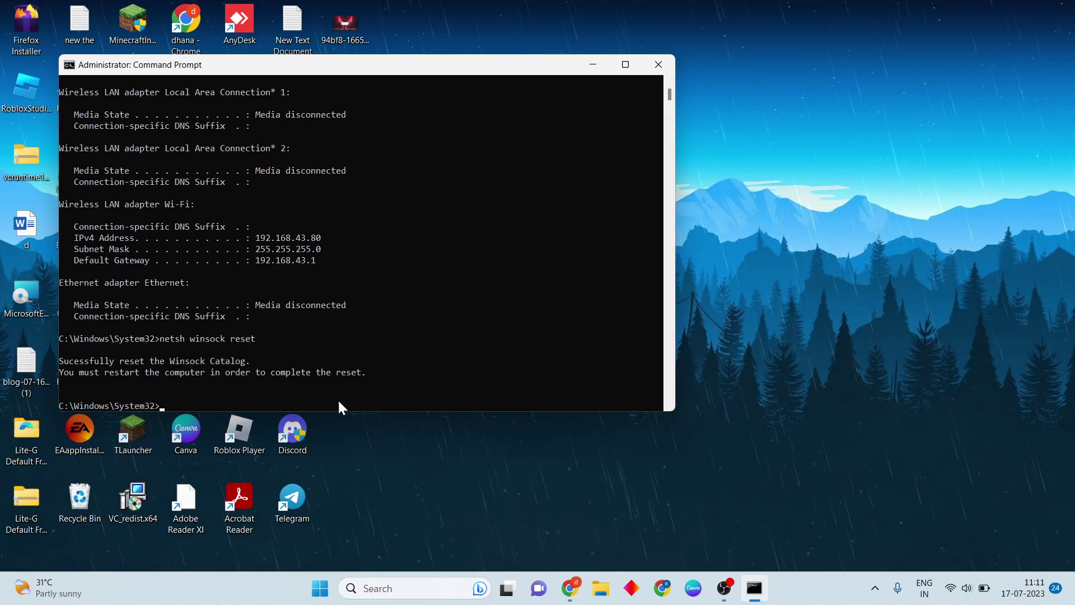
pyautogui.click(657, 65)
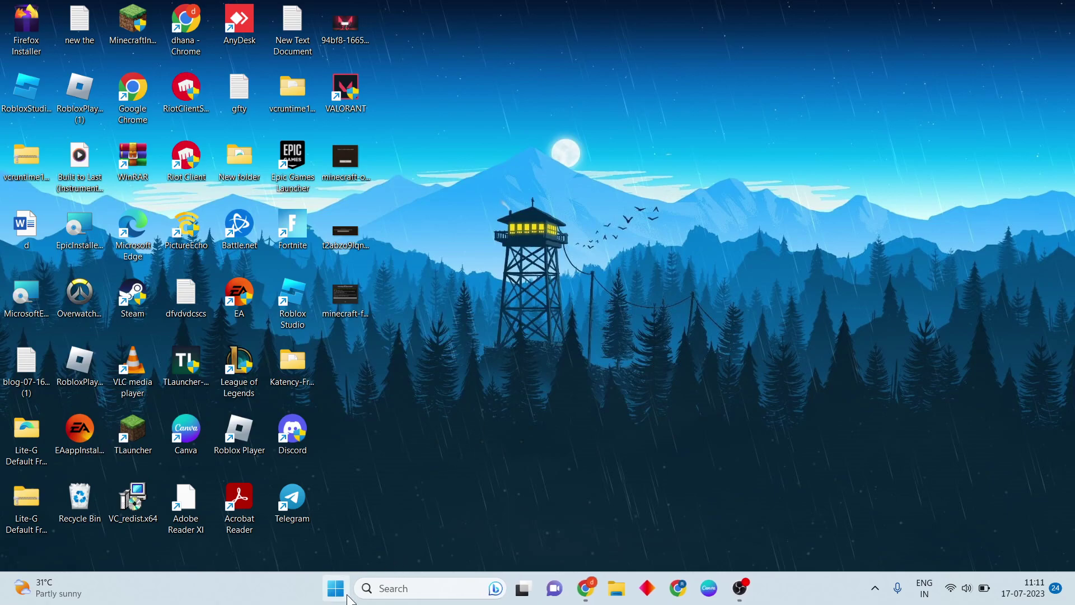
# Restart Windows from the Start menu's power options to apply the network reset
pyautogui.click(335, 588)
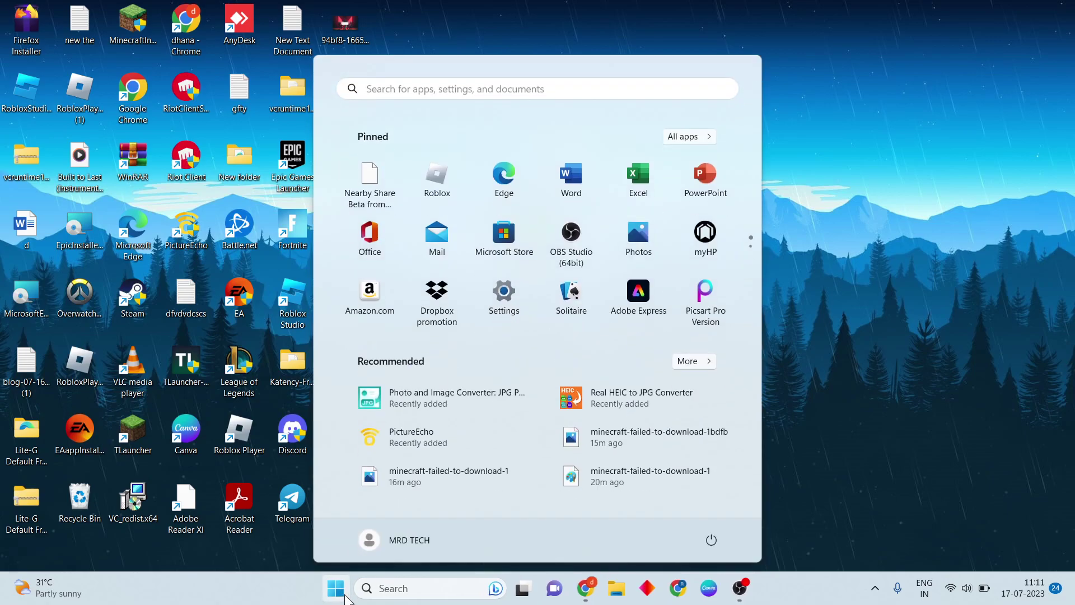
pyautogui.click(712, 540)
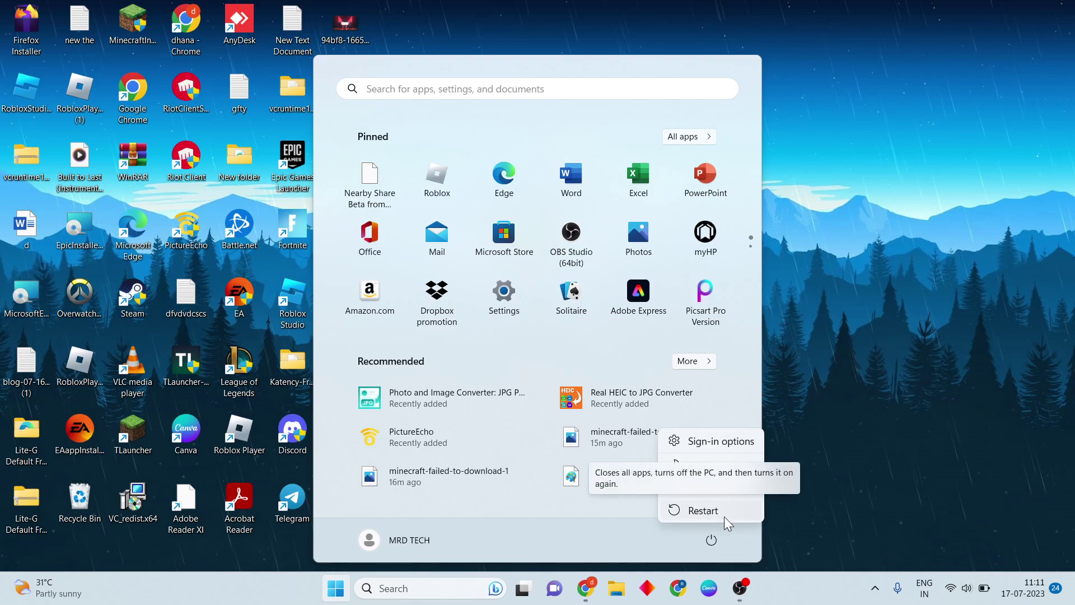
pyautogui.click(878, 240)
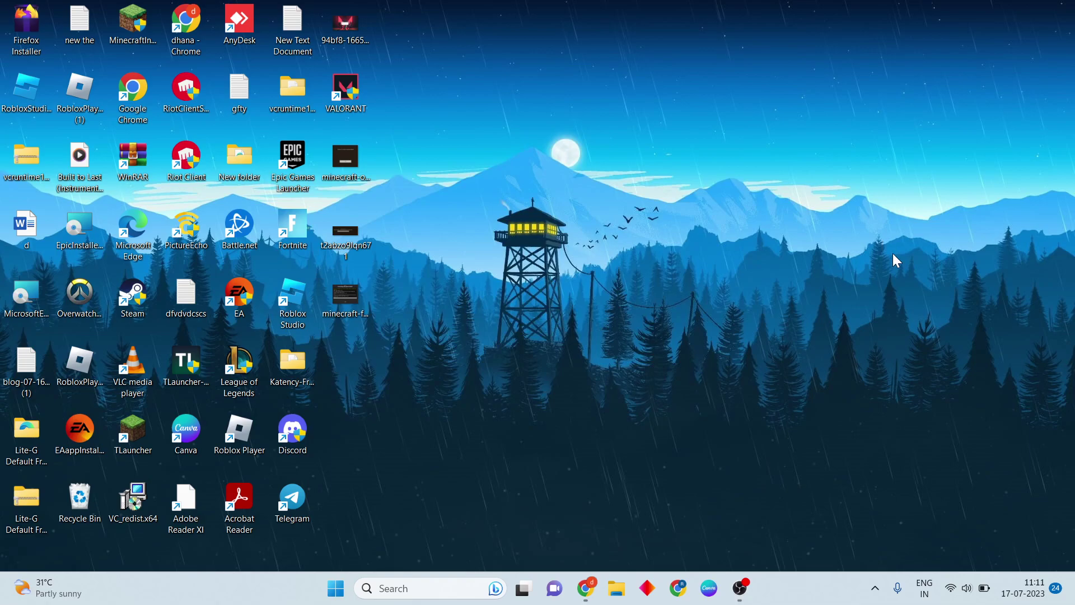